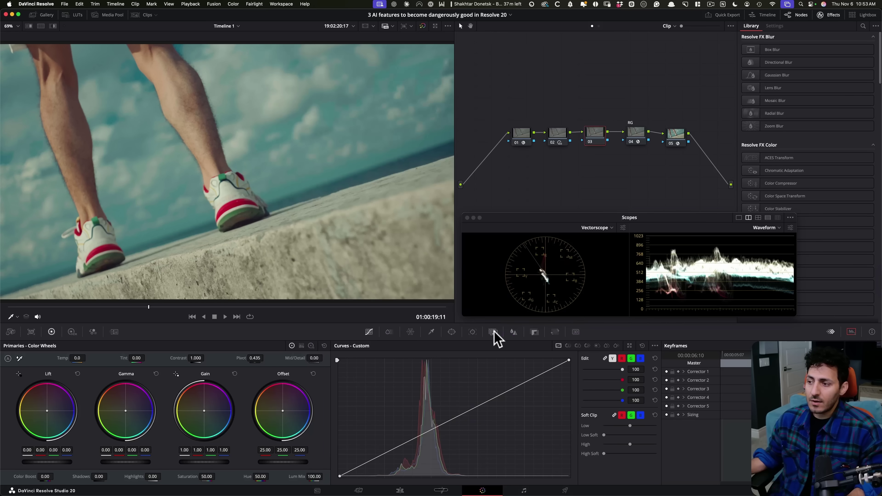
Step: Open AI Magic Mask for node 03, check the program's version information and look at the mask's options
left_click(494, 332)
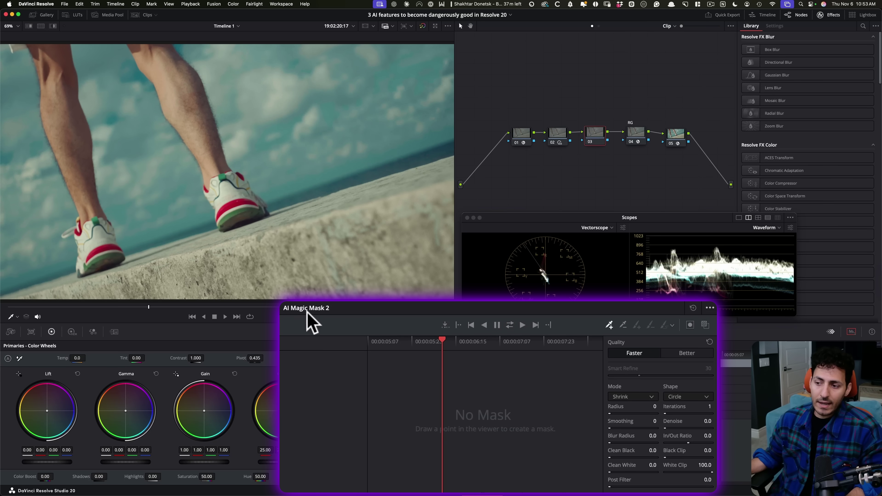
left_click(28, 5)
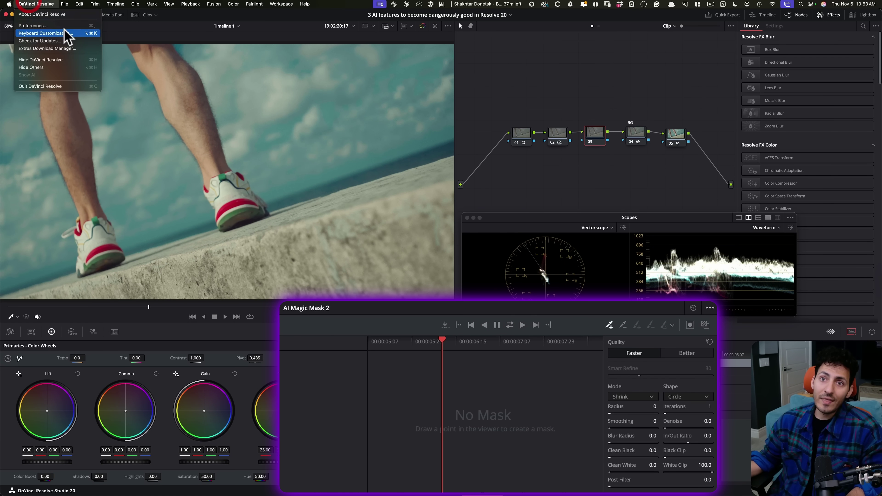
left_click(66, 14)
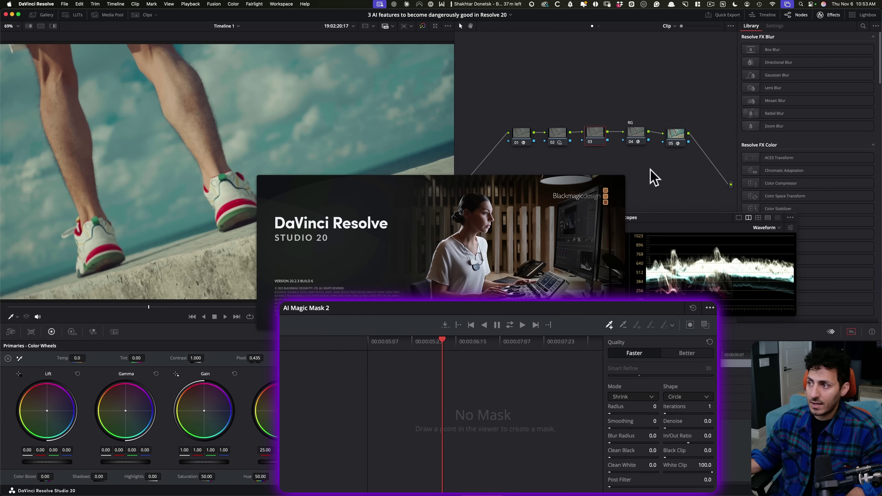
left_click(654, 176)
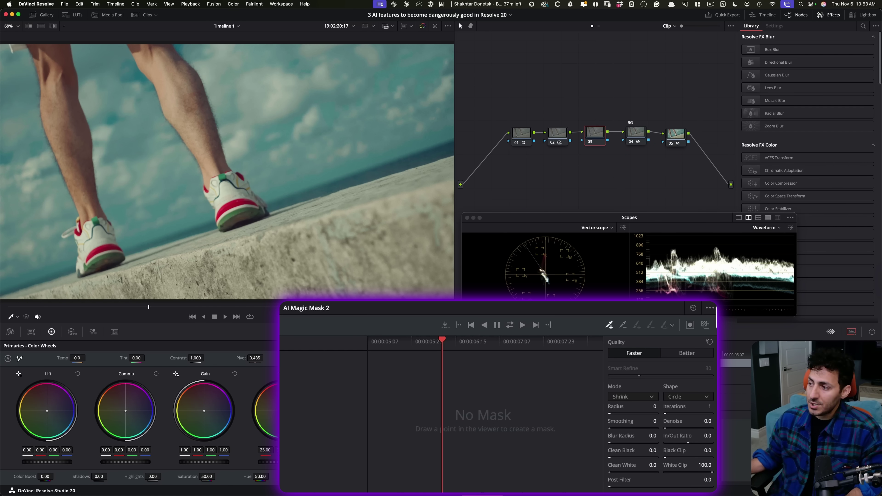
left_click(710, 308)
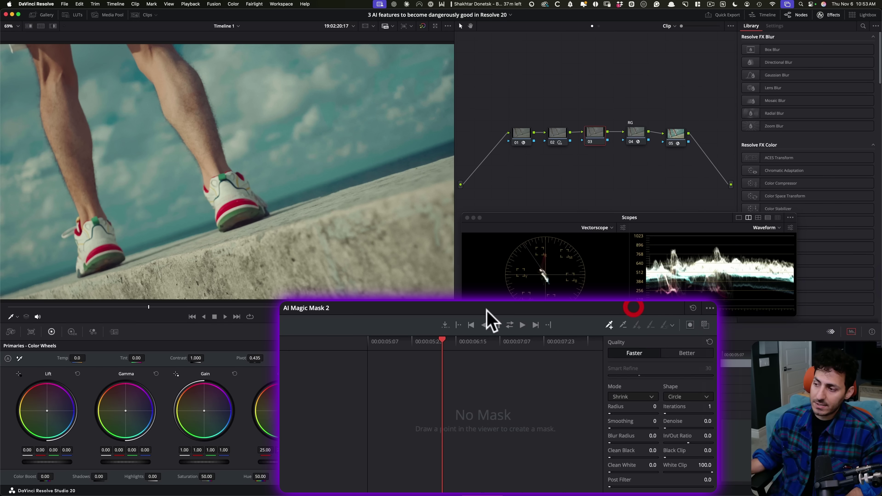
Step: At timecode 19:02:21:03, place mask points on the red sole stripes of both shoes and show the mask overlay
left_click(201, 307)
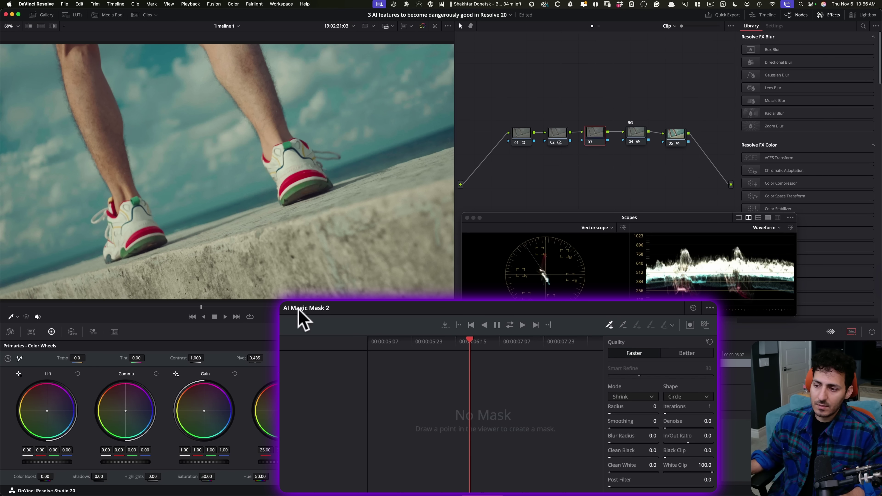
left_click(295, 178)
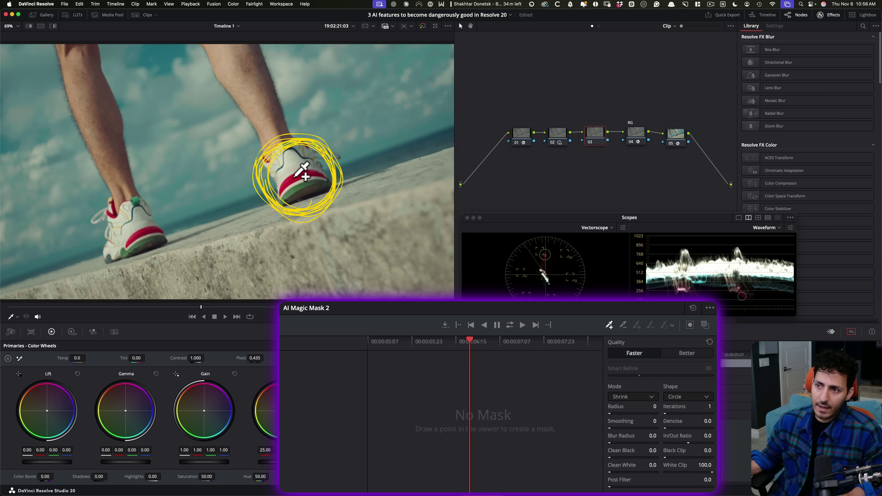
left_click(143, 235)
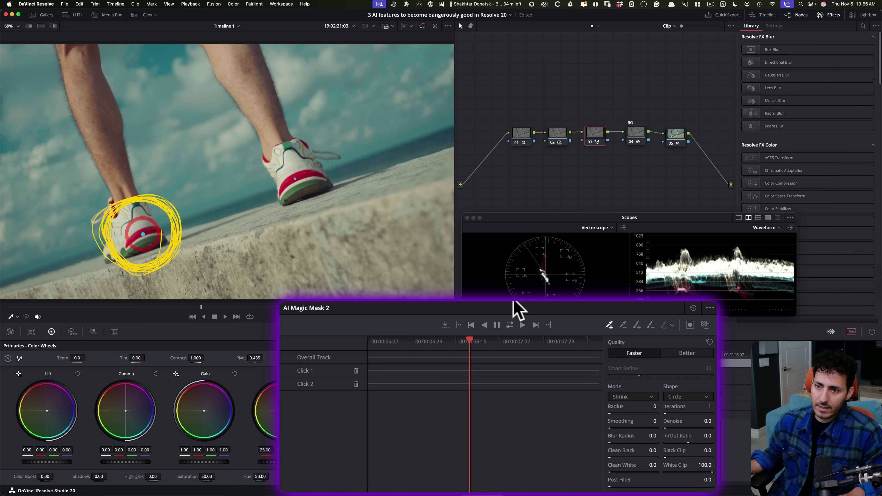
key("super+z")
left_click(143, 234)
left_click(704, 325)
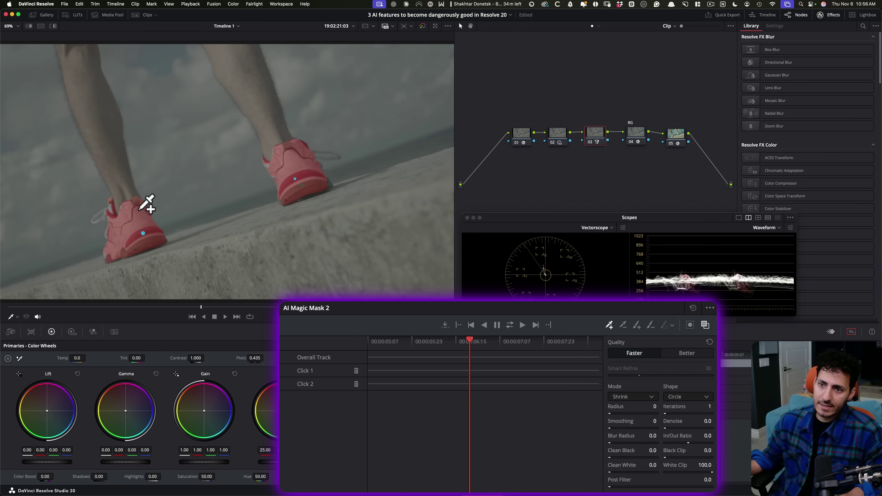
Step: Exclude the shoes' white uppers with a subtract point on the raised shoe's heel, and track the mask forward and backward
left_click(623, 325)
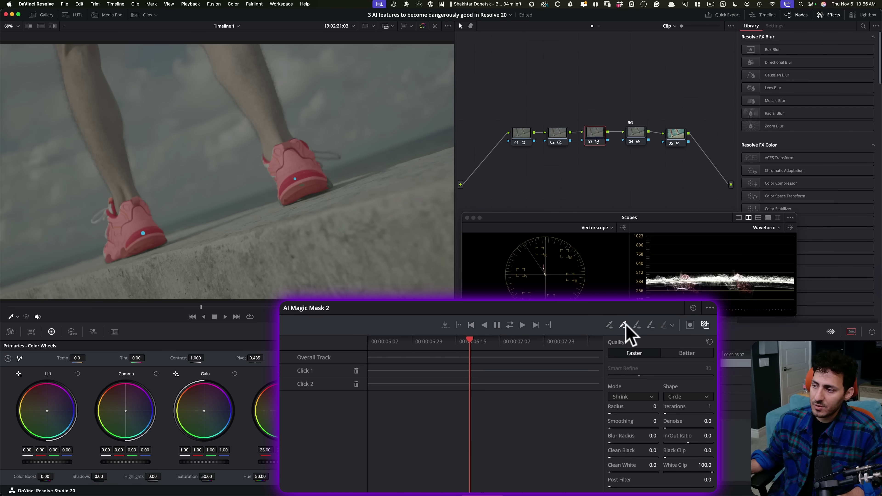
left_click(290, 159)
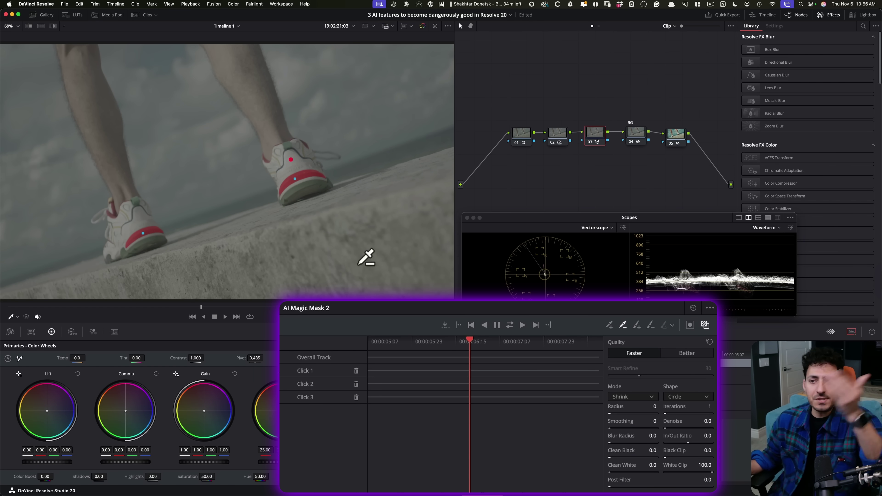
left_click(704, 325)
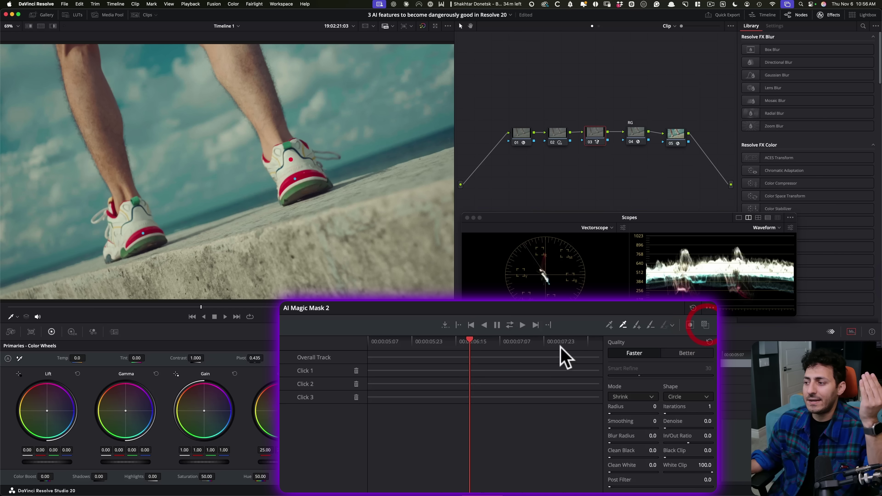
left_click(509, 325)
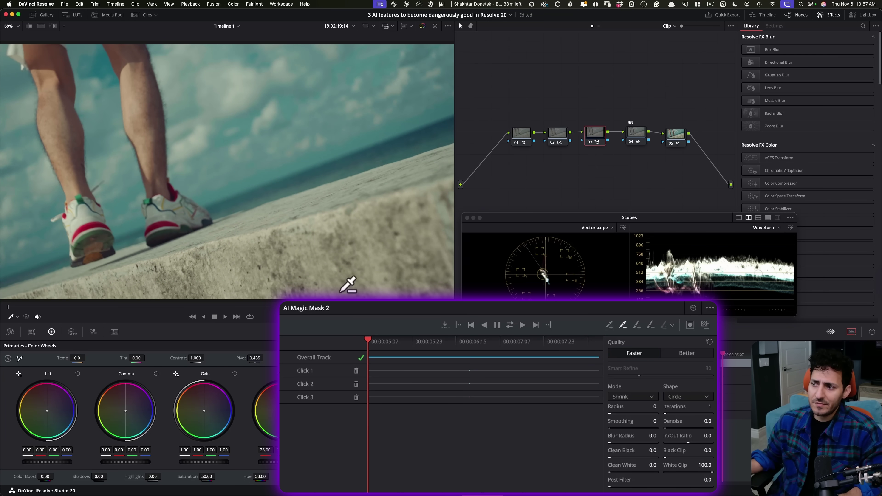
Step: Set the mask quality to Better and inspect the tracked stripe mask's overlay at several frames across the clip
left_click(705, 325)
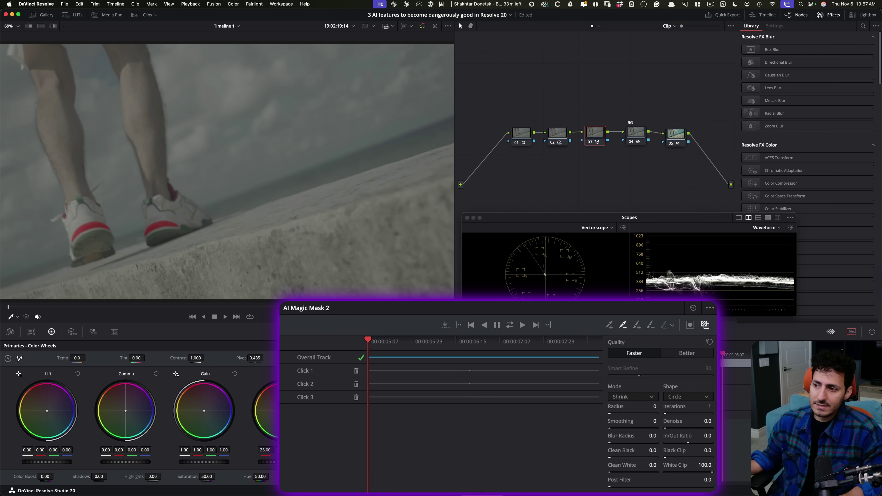
left_click(128, 307)
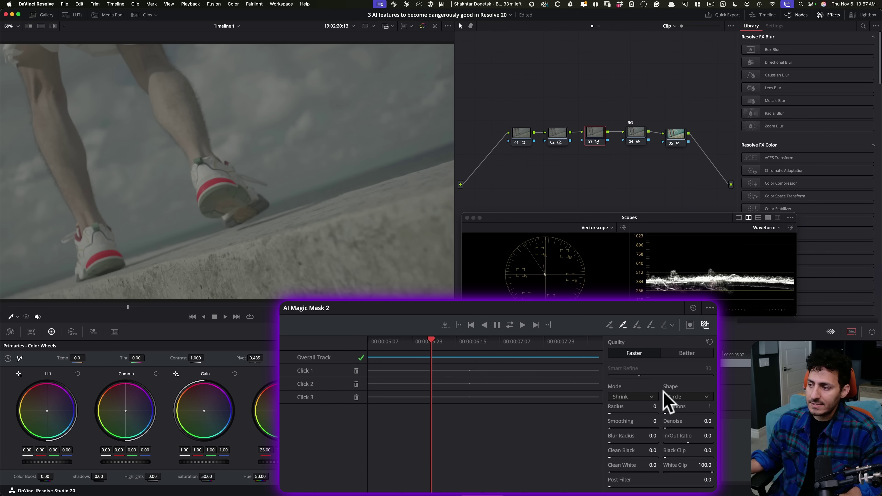
left_click(685, 354)
left_click(705, 325)
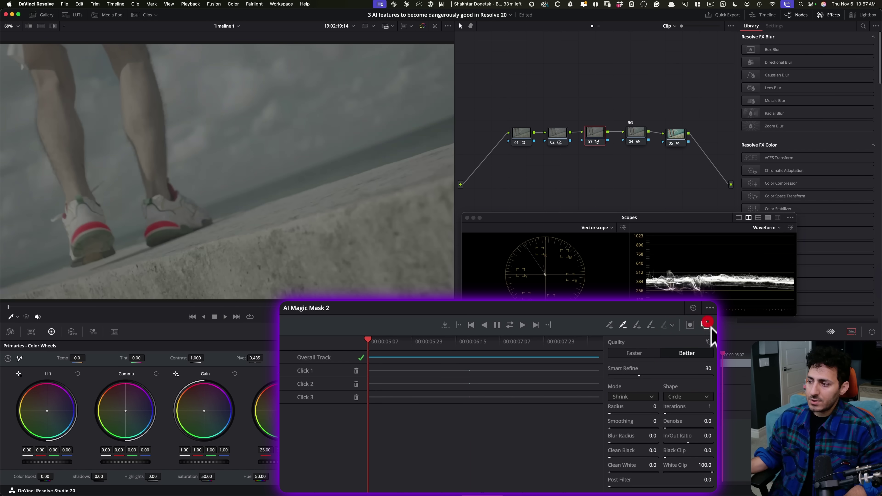
left_click(143, 307)
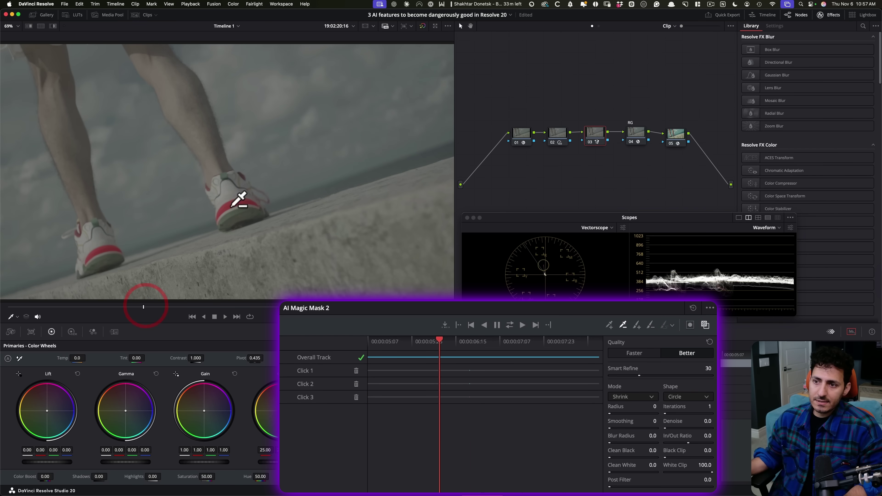
left_click(434, 306)
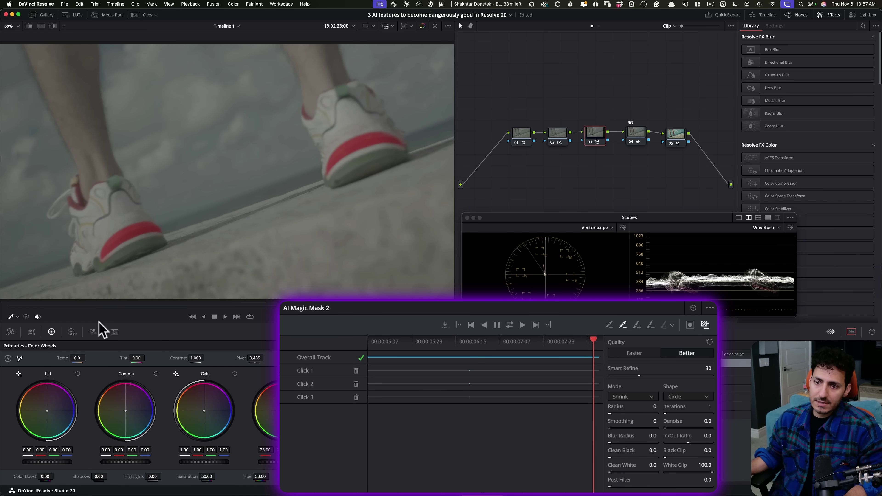
left_click(86, 307)
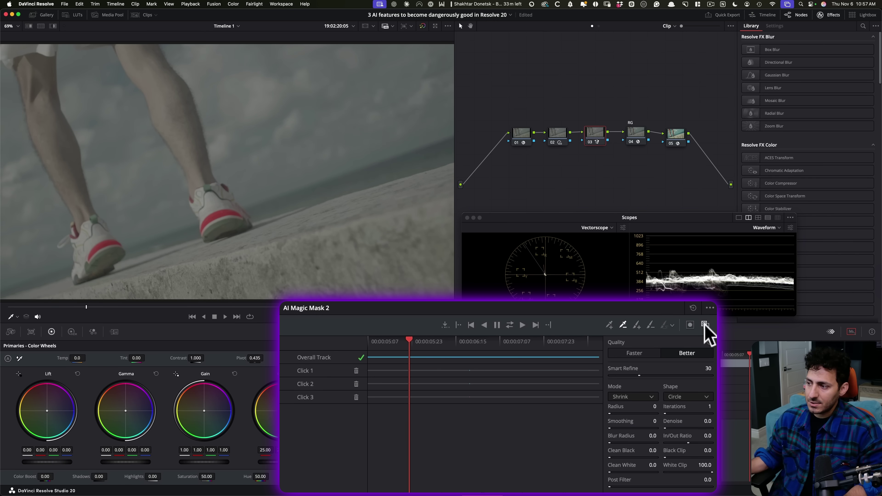
left_click(705, 324)
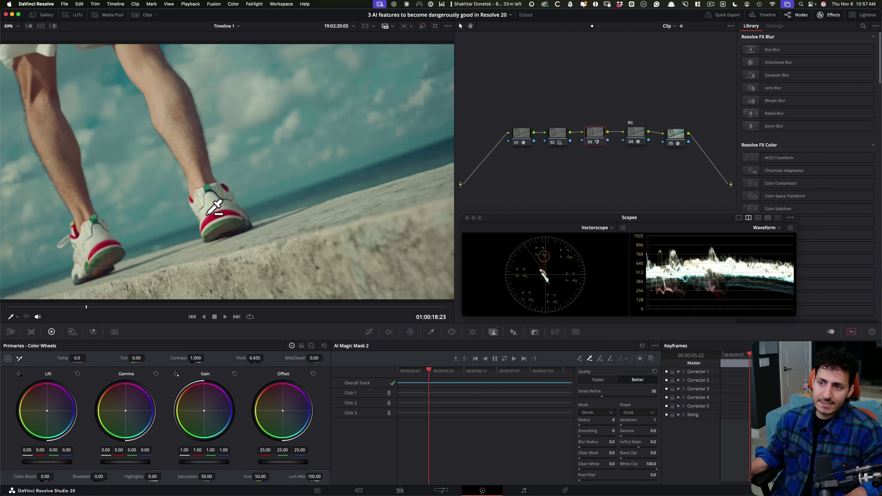
Step: Recolour the masked red stripes to green by setting Hue to 20.40 and Saturation to 21.40
left_click_drag(257, 476, 213, 479)
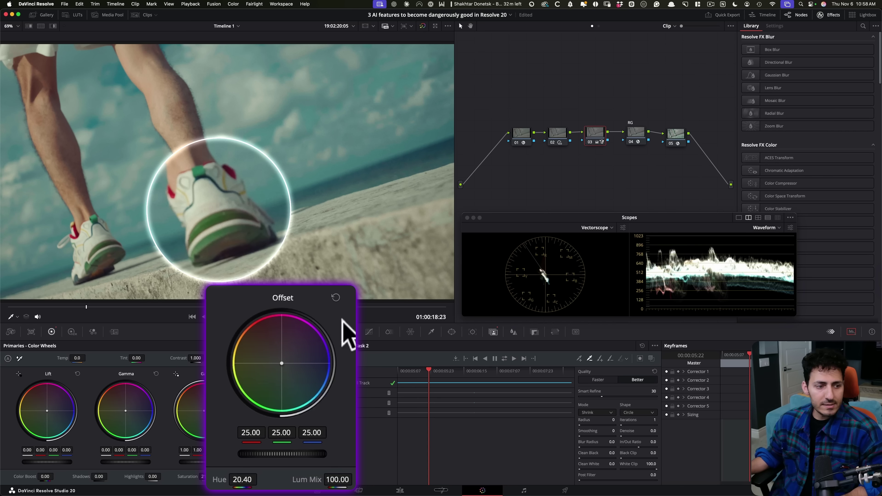
Step: Refine the stripe mask by setting Denoise to 2.2 and the mode to Grow
left_click(604, 437)
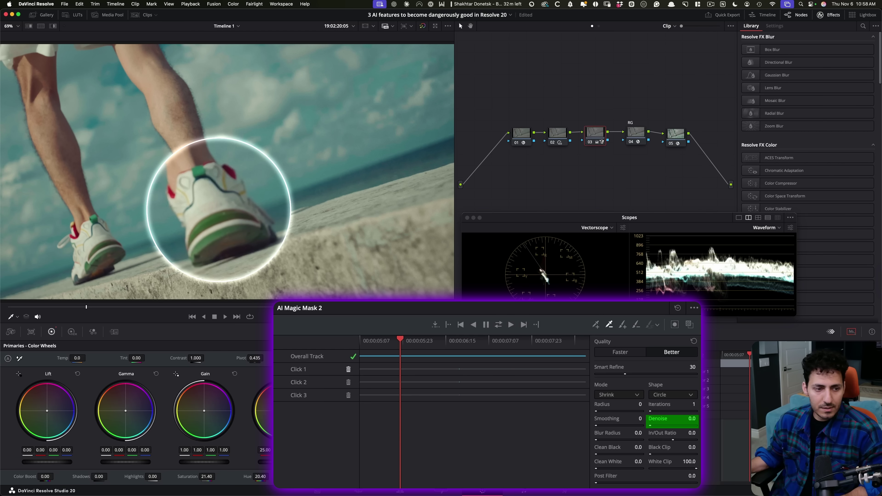
left_click_drag(672, 419, 686, 418)
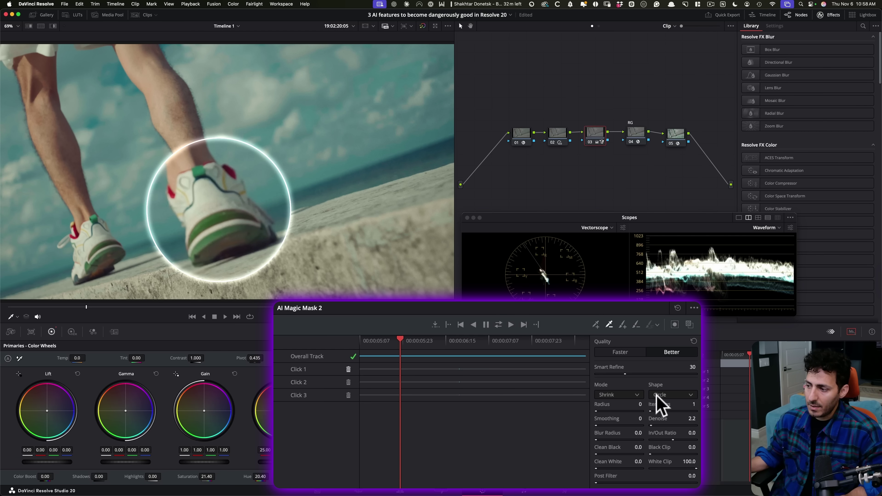
left_click(615, 395)
left_click(618, 416)
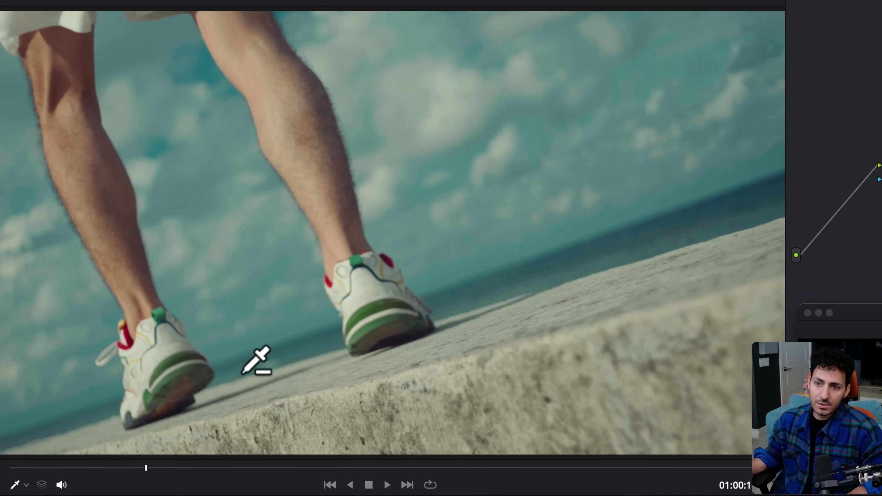
Step: Review the recoloured green stripes on both shoes at several frames across the clip
left_click(178, 356)
key("super+z")
left_click(310, 468)
left_click(673, 467)
left_click(672, 467)
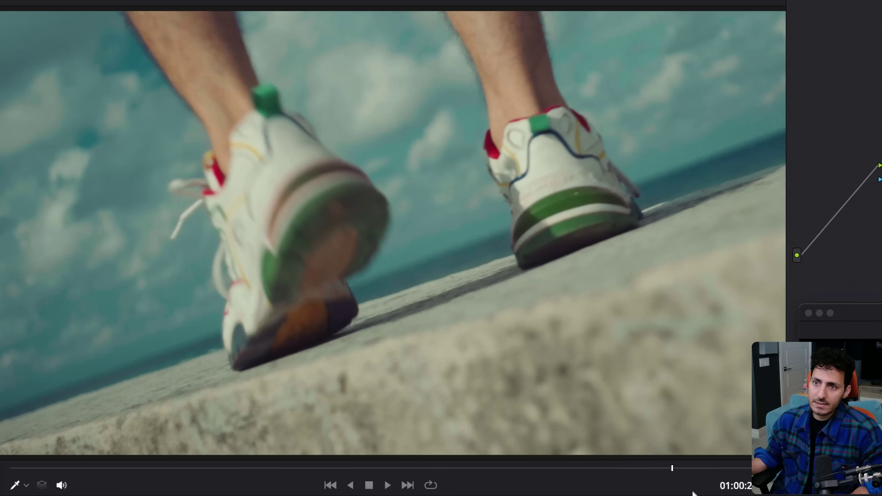
left_click(743, 468)
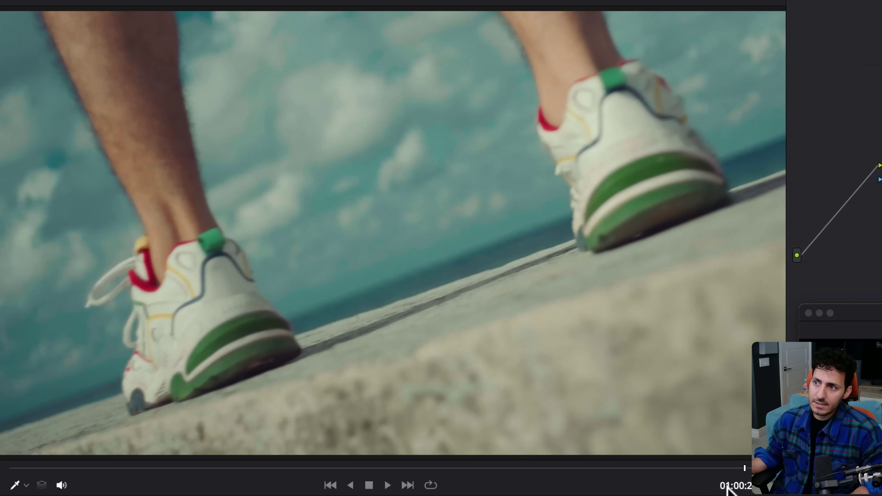
left_click_drag(115, 468, 209, 467)
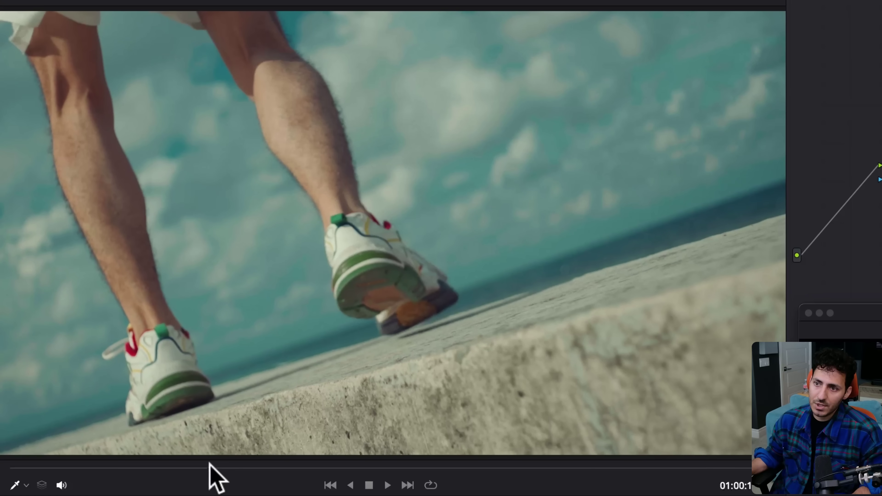
Step: Compare the shoes with node 03's stripe correction disabled and enabled
key("super+d")
key("super+d")
key("super+d")
left_click(368, 254)
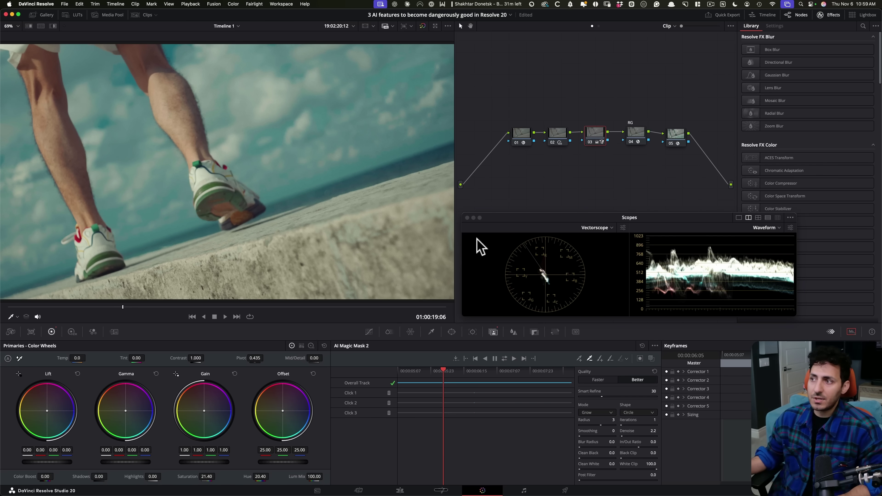
Step: Try the Commercial White and Classic Hollywood looks from the Essentials Pack on the RG node's RapidGrade effect
left_click(640, 132)
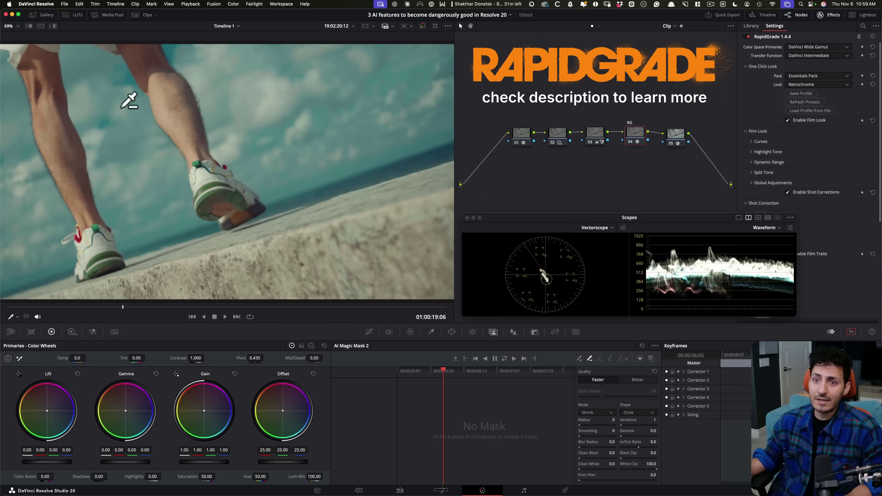
left_click(810, 93)
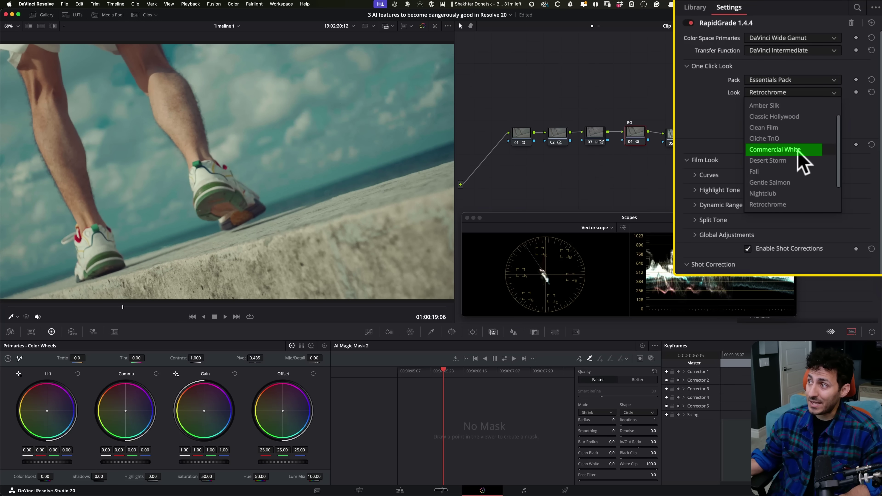
left_click(785, 150)
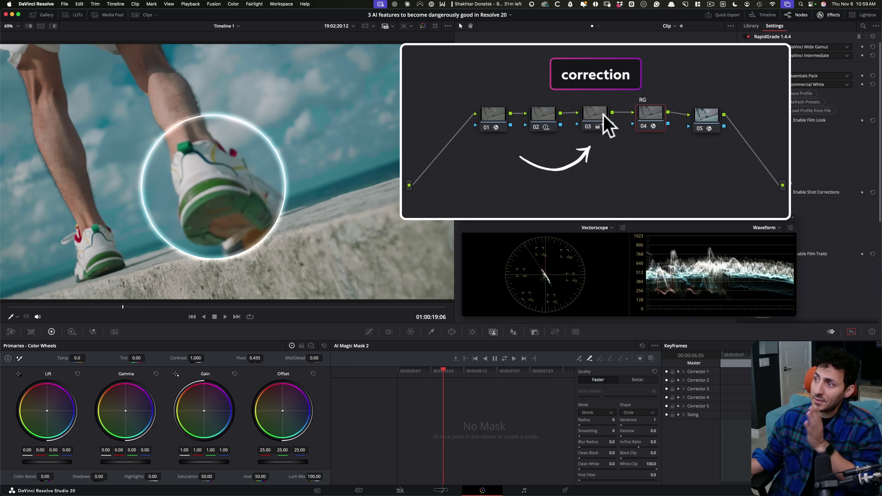
left_click(634, 133)
left_click(803, 92)
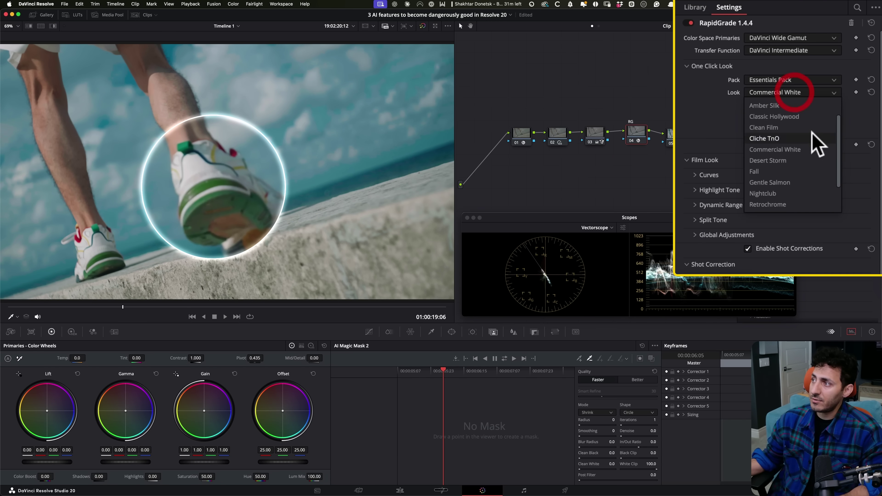
left_click(799, 116)
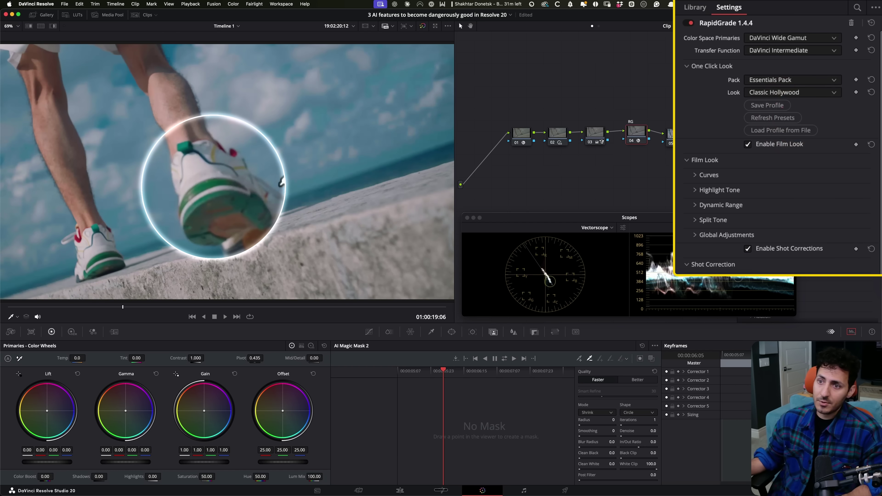
Step: Switch the RG node's RapidGrade effect to a different pack and look
left_click(803, 80)
left_click(792, 99)
left_click(799, 92)
Step: Compare the shot with the RG node's look disabled and enabled, and review the green stripes across the clip
key("super+d")
key("super+d")
mouse_move(245, 307)
left_mouse_down()
mouse_move(293, 308)
mouse_move(262, 308)
left_mouse_up()
left_click(261, 311)
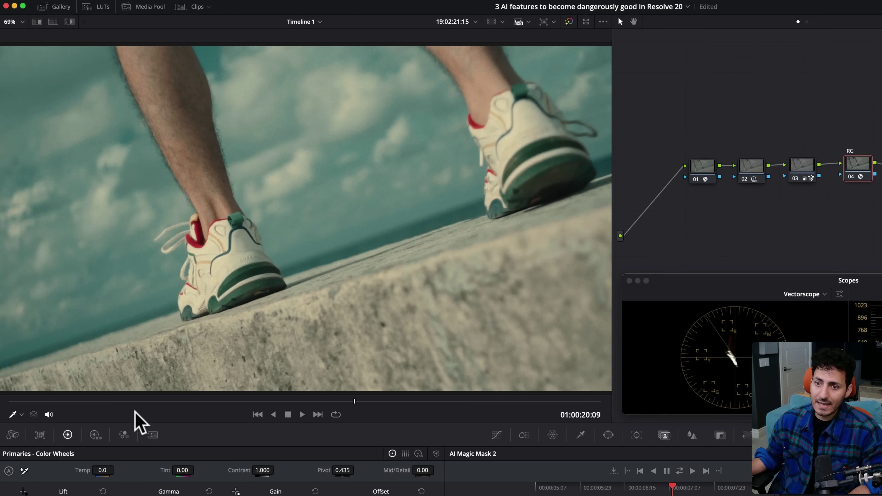
left_click(107, 402)
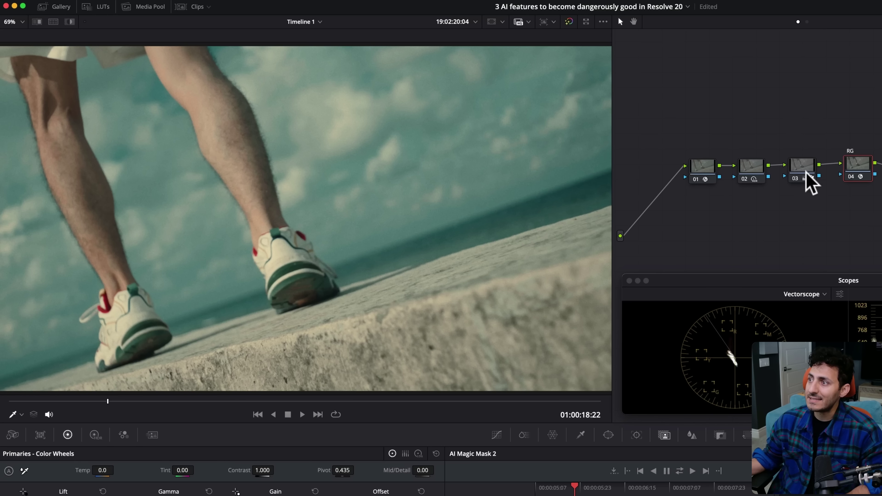
Step: Compare the shoes with node 03's stripe correction and the RG node's look both disabled and enabled
left_click_drag(793, 145, 871, 193)
key("super+d")
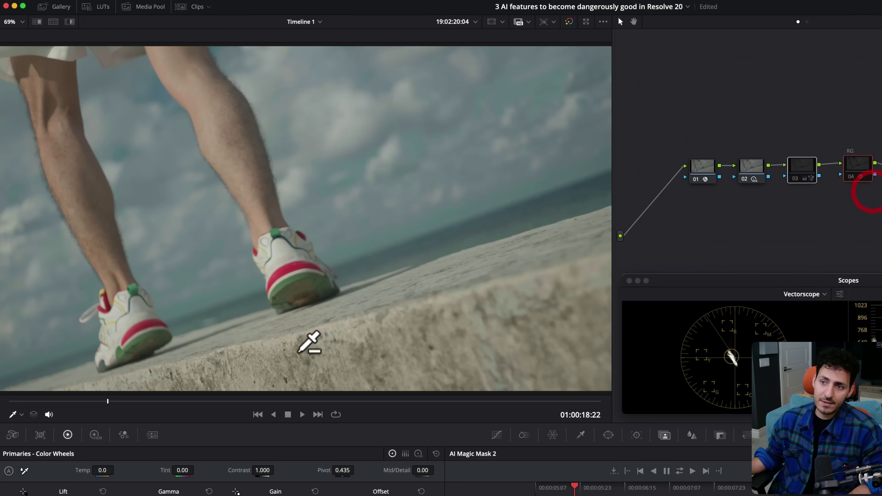
key("super+d")
key("super+d")
key("super+d")
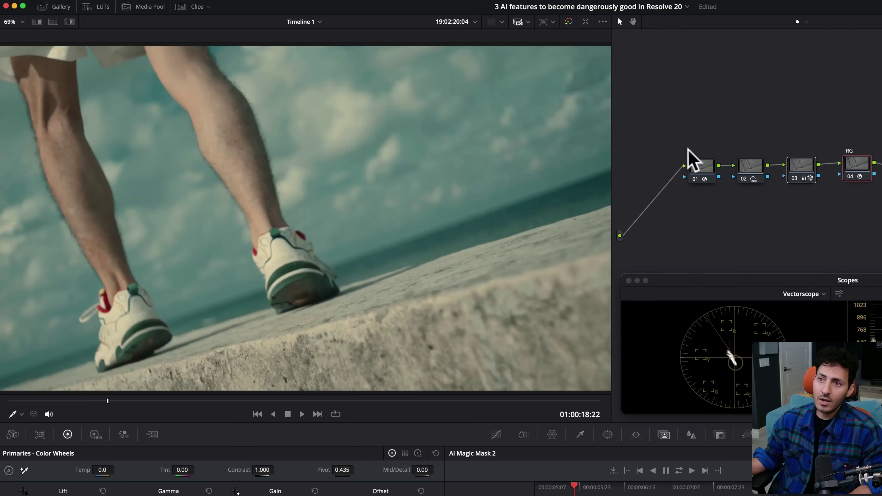
Step: Set the RG node's RapidGrade effect to the Essentials Pack with the 90s Vibe look
left_click(877, 103)
left_click(859, 165)
left_click(799, 80)
left_click(795, 110)
left_click(805, 92)
left_click(788, 117)
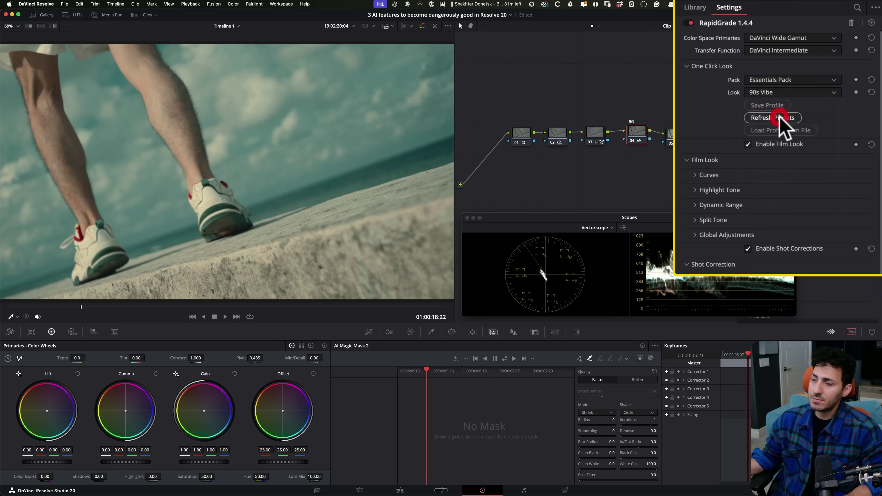
Step: Try the Clean Film and Gentle Salmon looks on the RG node's RapidGrade effect
left_click(809, 93)
left_click(781, 155)
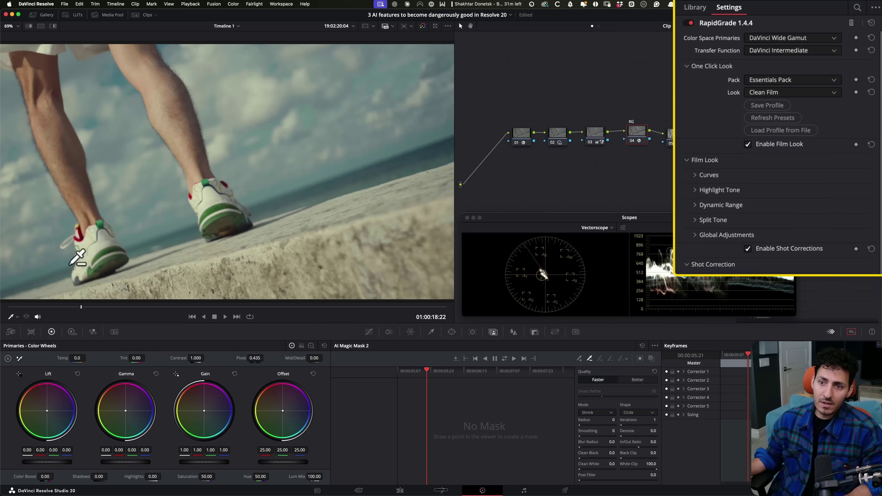
left_click(833, 92)
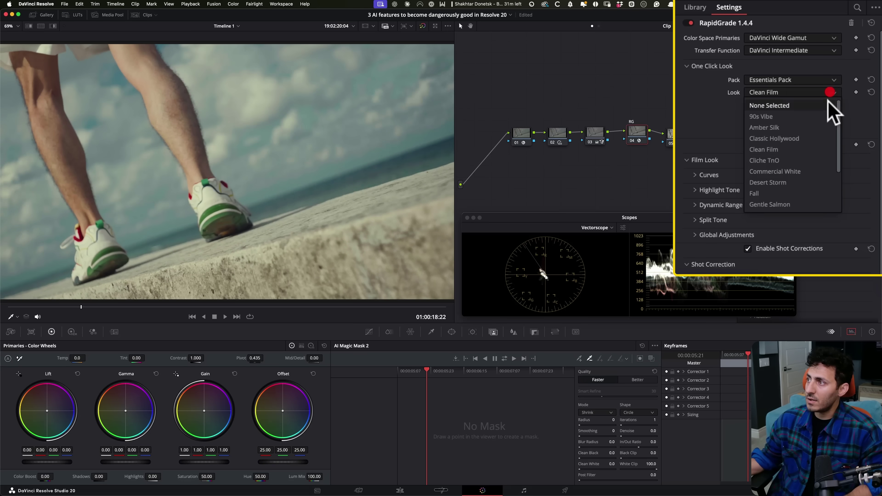
scroll(799, 174, "down", 5)
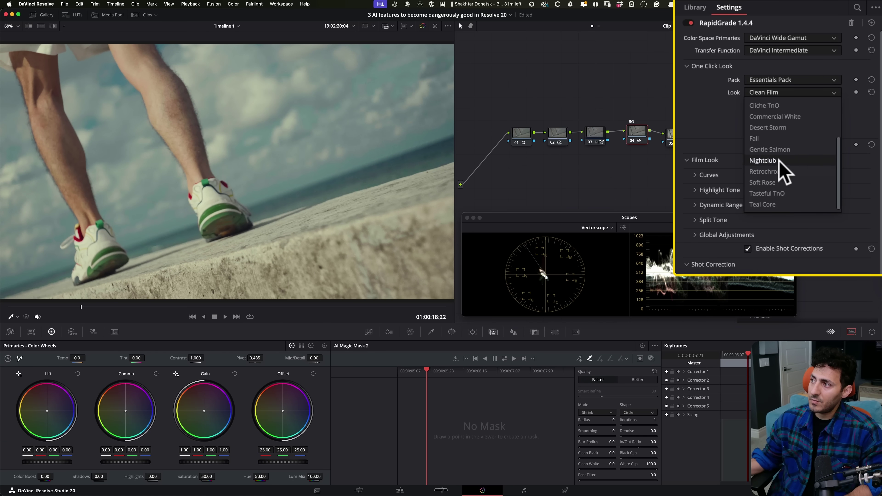
left_click(792, 152)
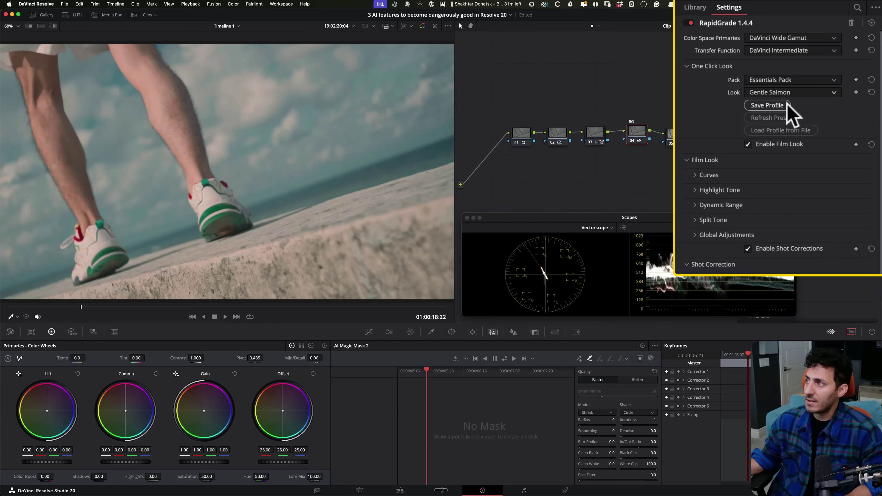
Step: Apply the Retrochrome look to the RG node and review the green stripes at different points in the clip
left_click(810, 93)
left_click(798, 170)
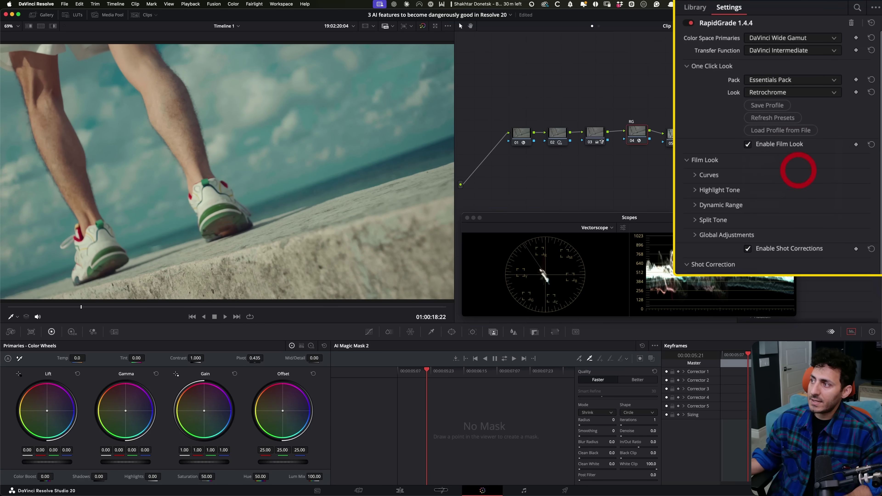
left_click_drag(132, 307, 234, 310)
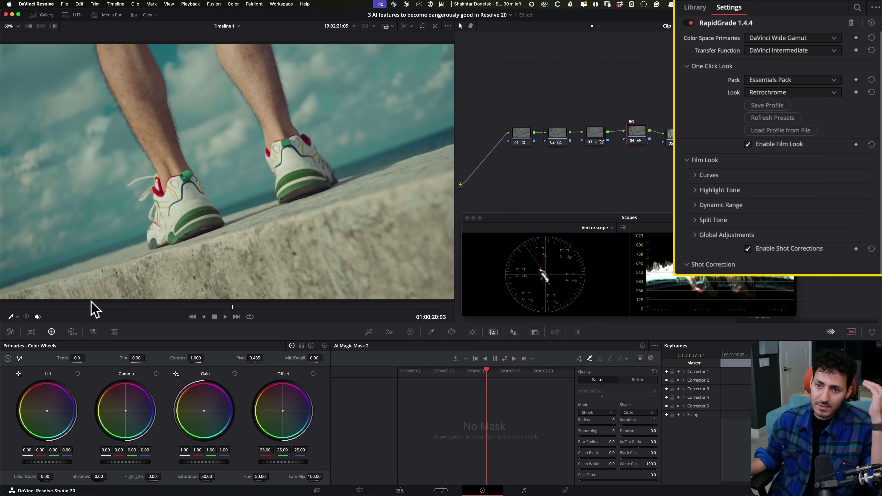
left_click(80, 307)
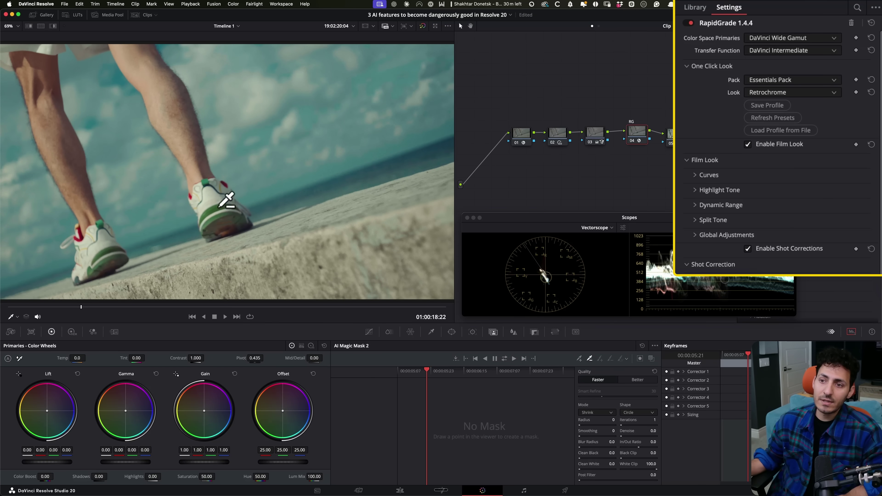
Step: Switch to the clip of three children running by the sea, with the Custom curves shown and the RG node selected
left_click(146, 15)
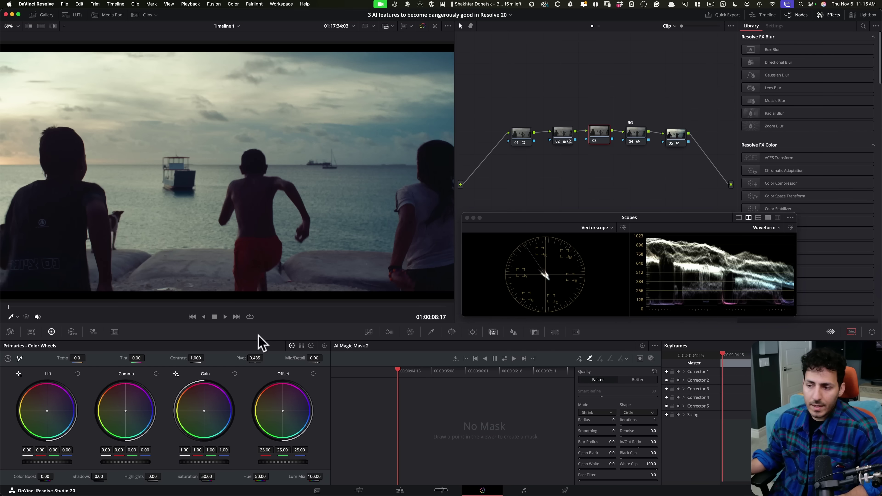
left_click(375, 336)
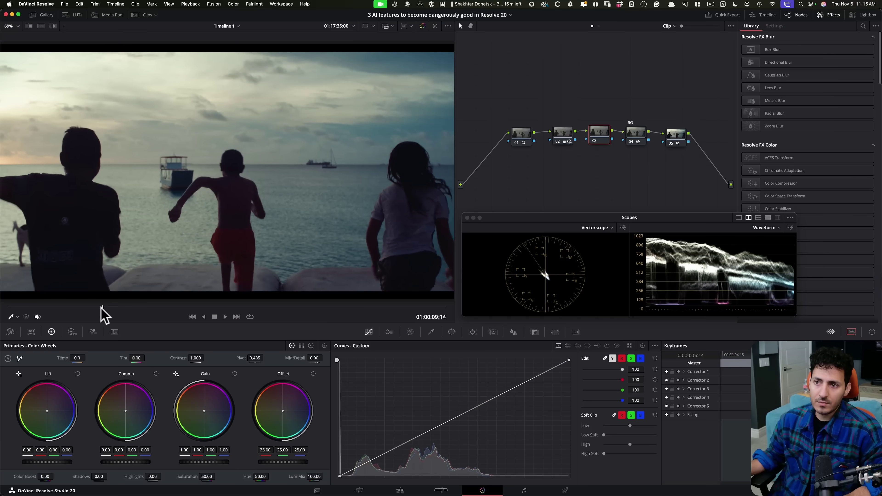
left_click(636, 137)
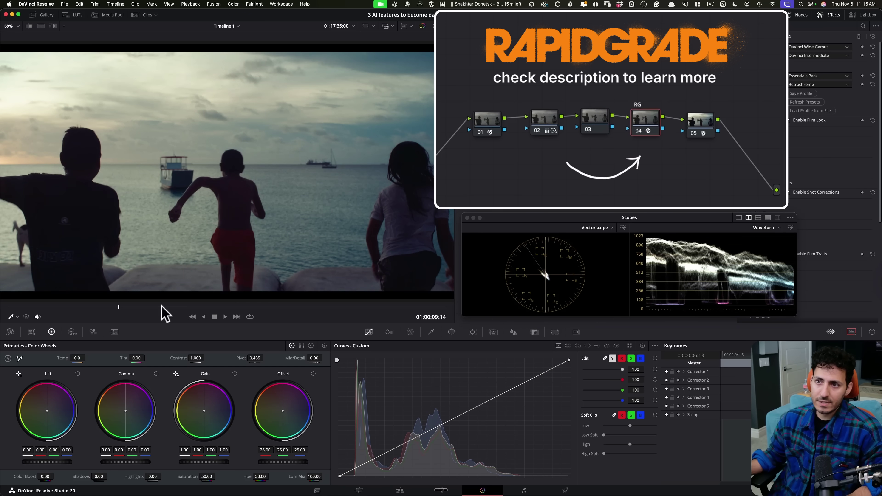
Step: Compare the seaside shot and its scopes with the RG node's look disabled and enabled, and check a further frame
key("super+d")
key("super+d")
key("super+d")
key("super+d")
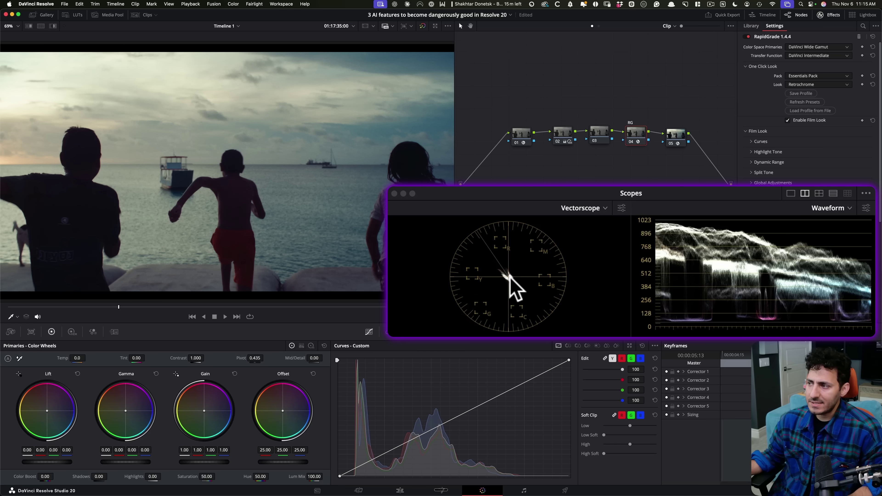
key("super+d")
key("super+d")
key("super+d")
key("super+d")
key("super+d")
key("super+d")
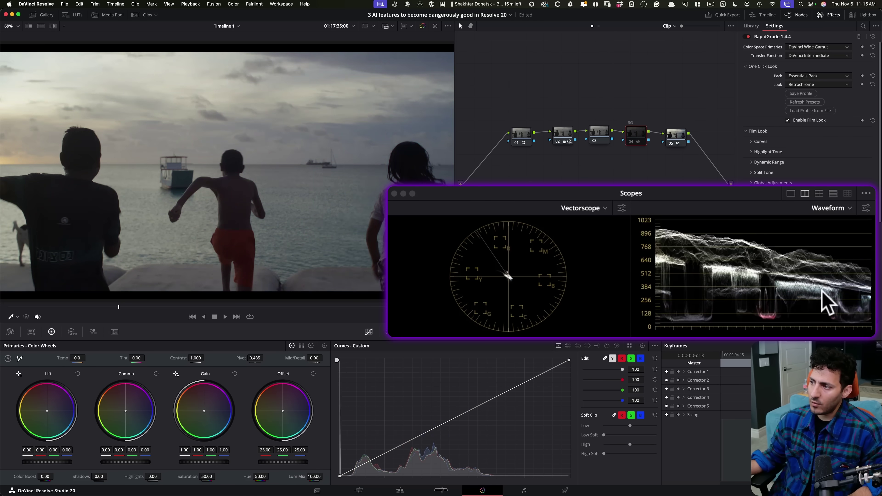
key("ctrl+d")
key("ctrl+d")
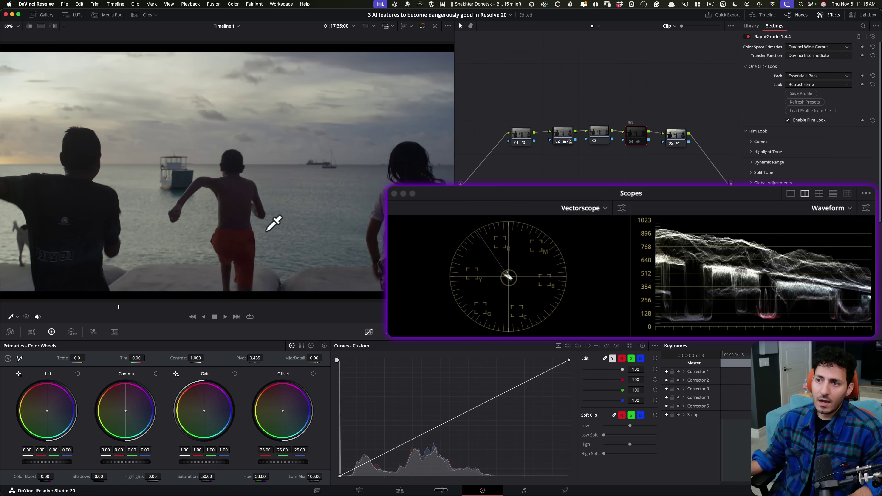
left_click_drag(83, 307, 162, 305)
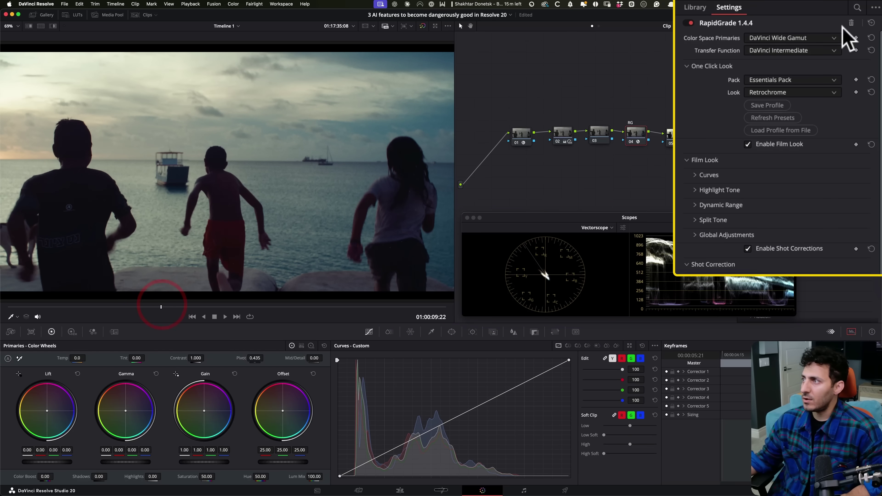
Step: Try the Soft Rose and Commercial White looks on the seaside clip's RG node, comparing the latter with the node disabled
left_click(827, 85)
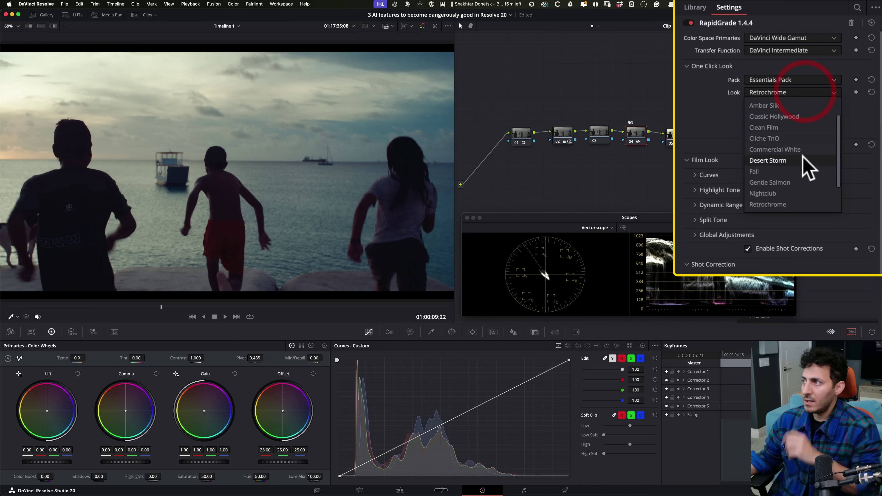
scroll(802, 195, "down", 3)
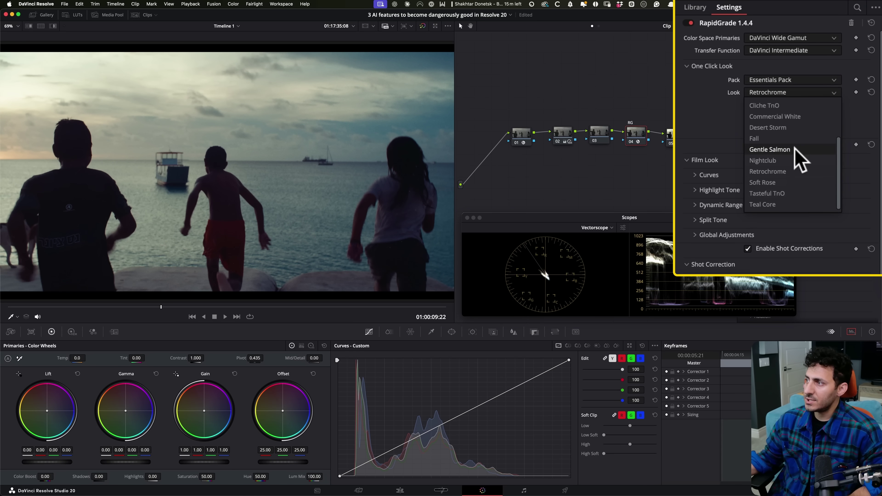
left_click(771, 183)
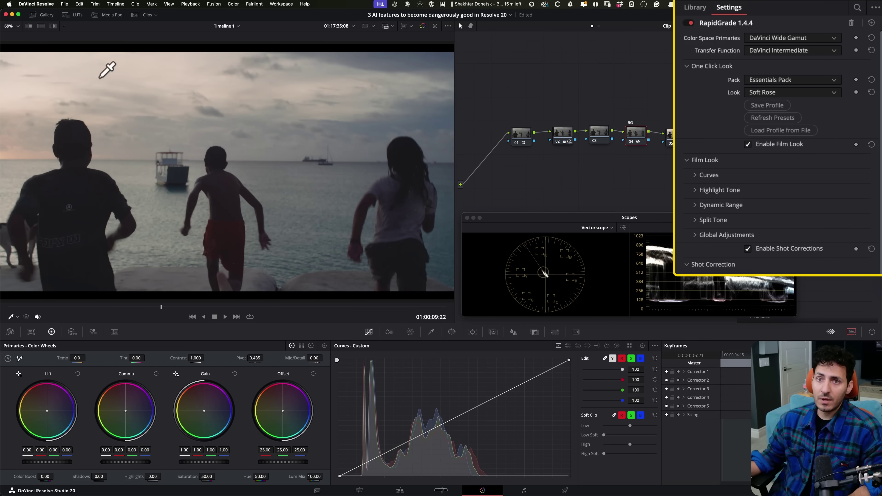
left_click(799, 92)
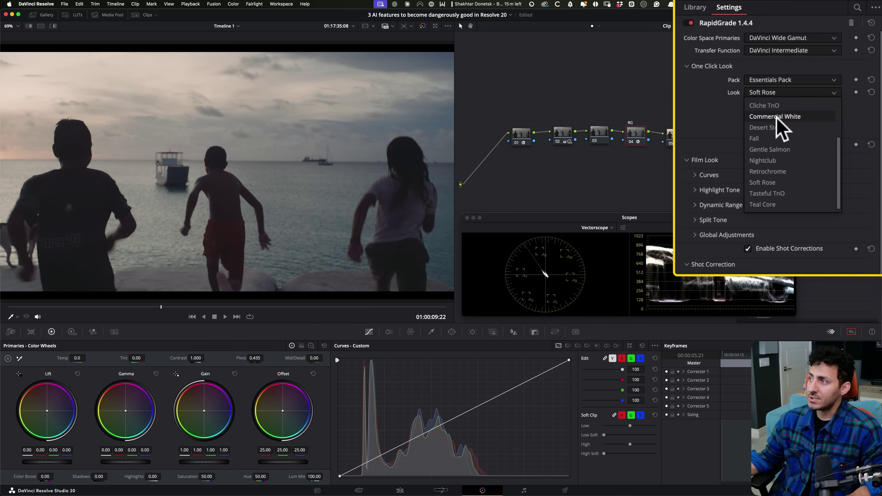
left_click(797, 116)
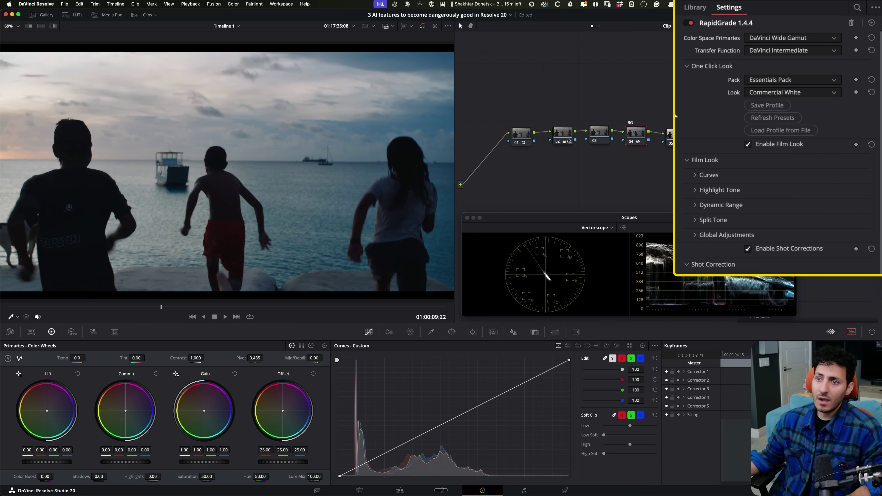
key("super+d")
key("super+d")
Step: Apply the Nightclub look to the seaside clip's RG node and compare the shot with the node disabled and enabled
scroll(209, 256, "down", 1)
scroll(252, 272, "up", 1)
left_click(816, 92)
left_click(792, 160)
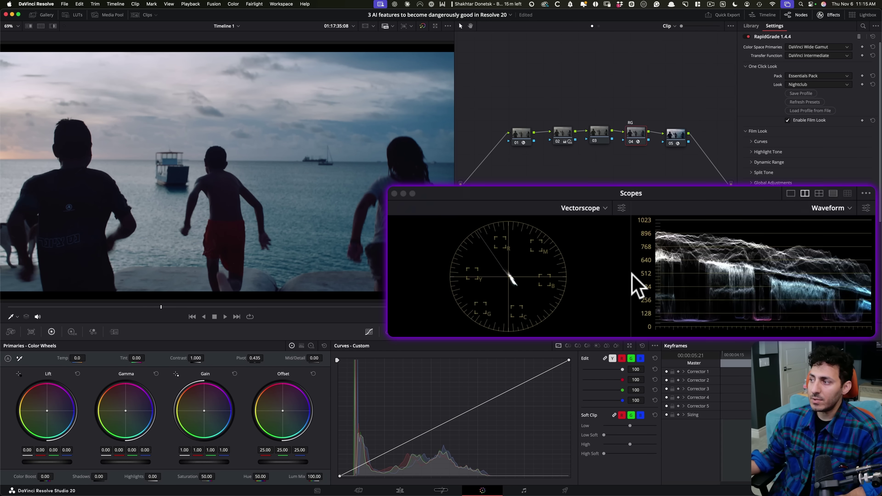
key("super+d")
key("super+d")
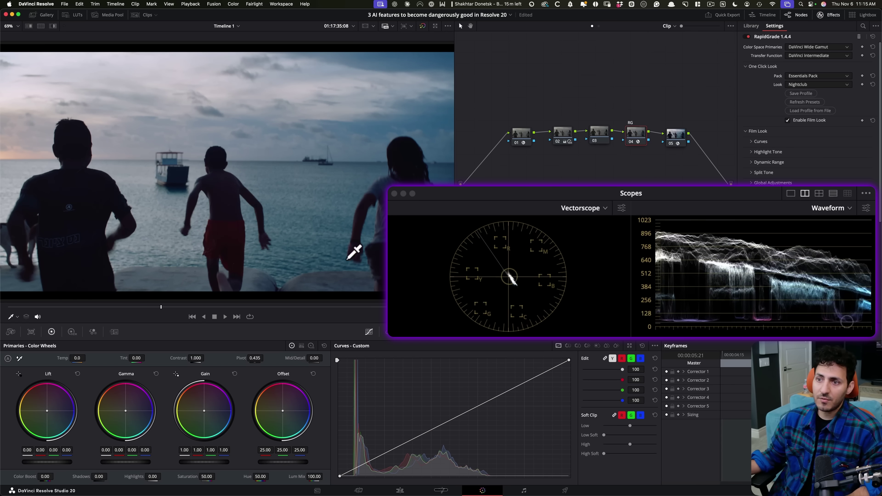
Step: Go to the clip's first frame, find the Depth Map effect in the effects library and apply it to node 03
left_click(603, 137)
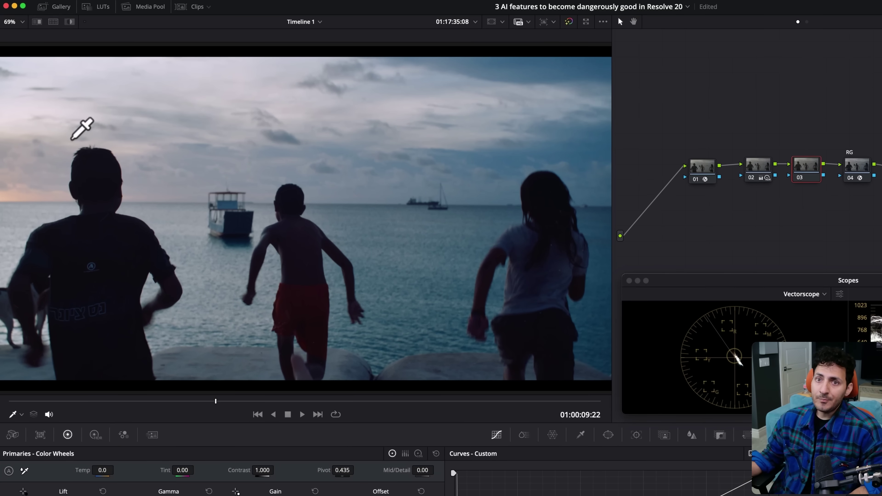
left_click(9, 387)
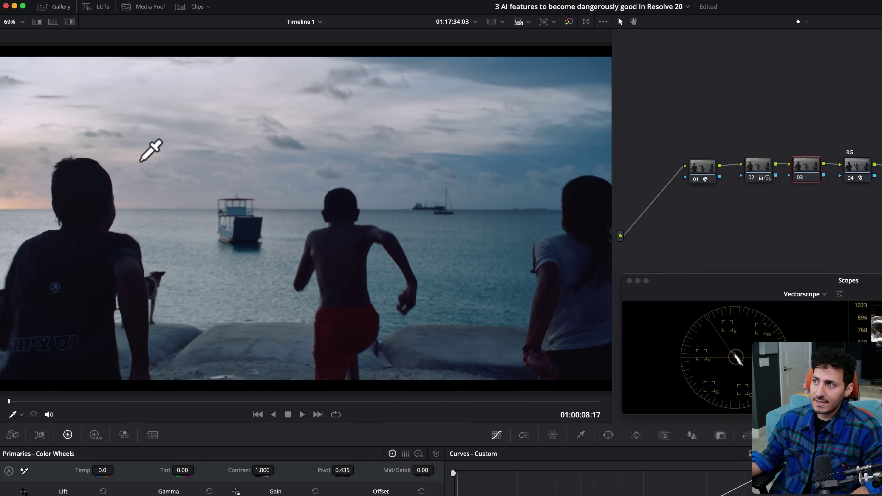
left_click(760, 172)
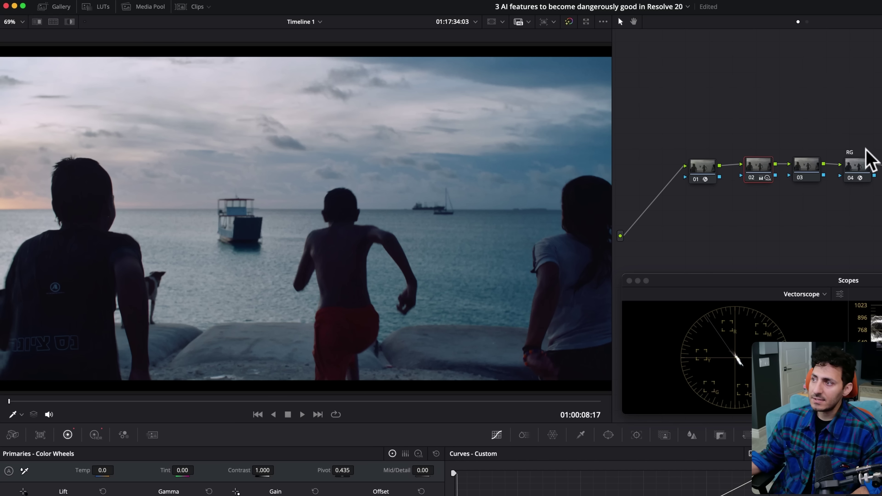
left_click(809, 177)
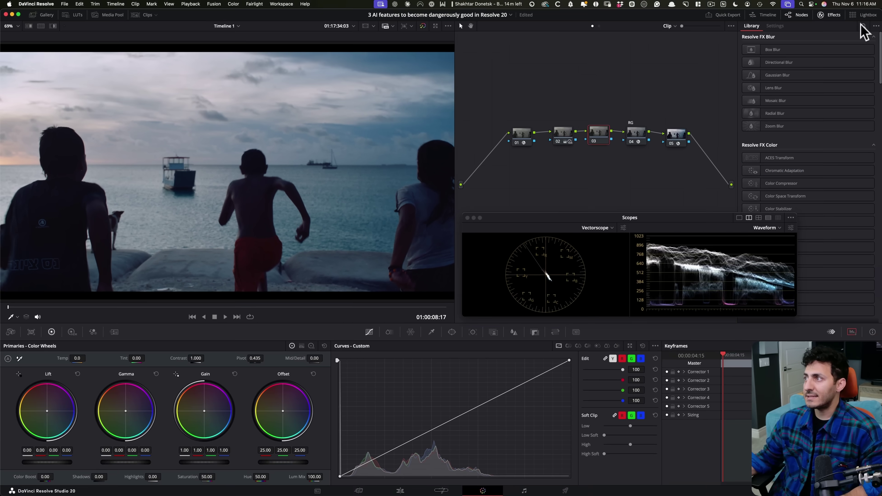
left_click(860, 27)
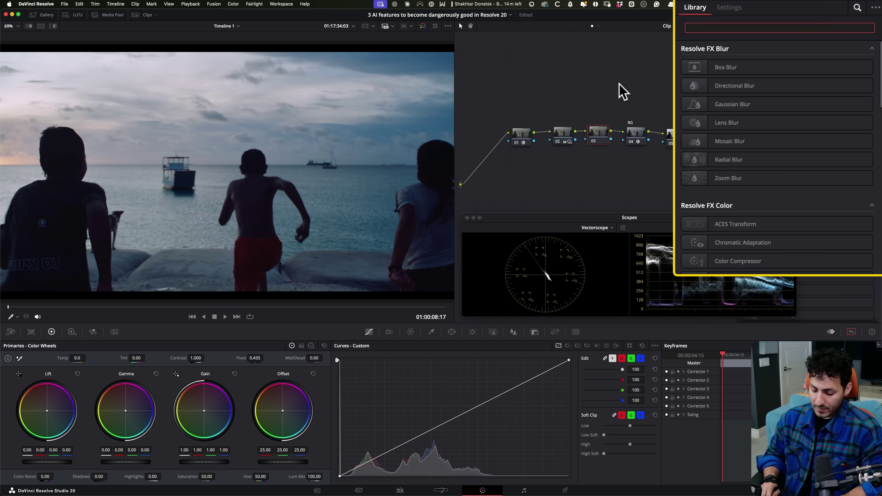
type("dep")
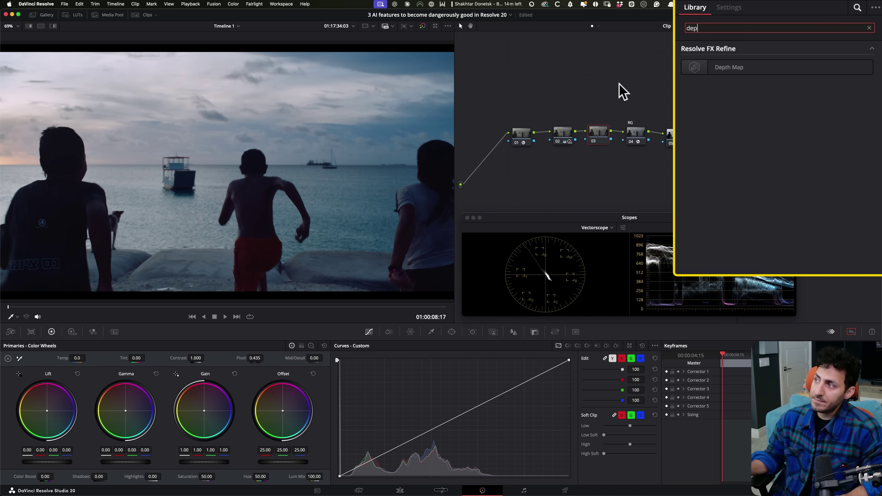
left_click_drag(750, 71, 598, 136)
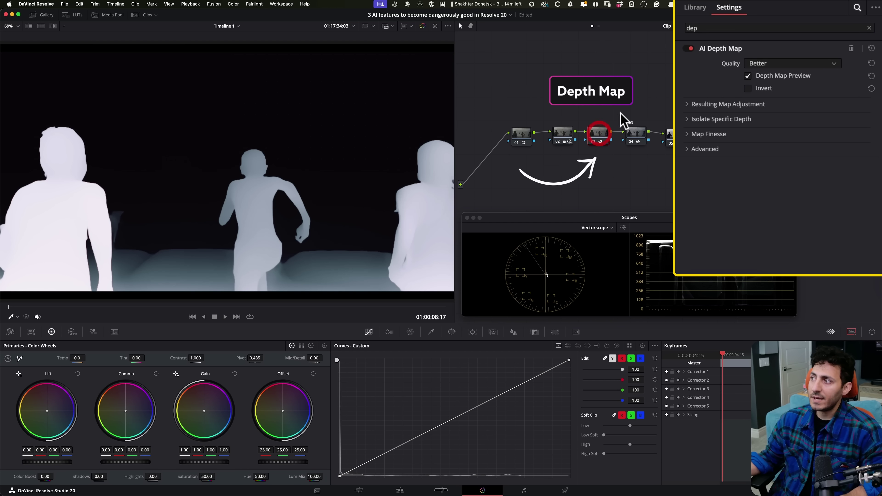
Step: Examine the depth map's white and dark areas in the viewer and turn off Depth Map Preview
scroll(297, 162, "down", 3)
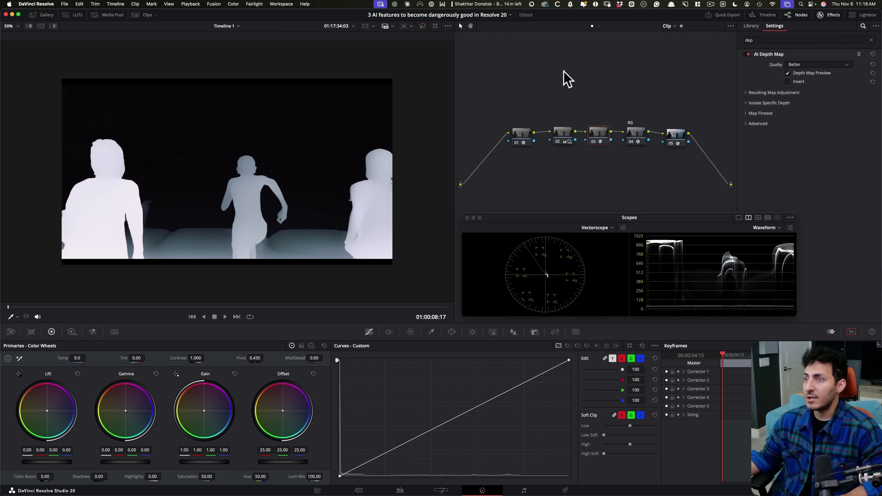
scroll(250, 200, "up", 2)
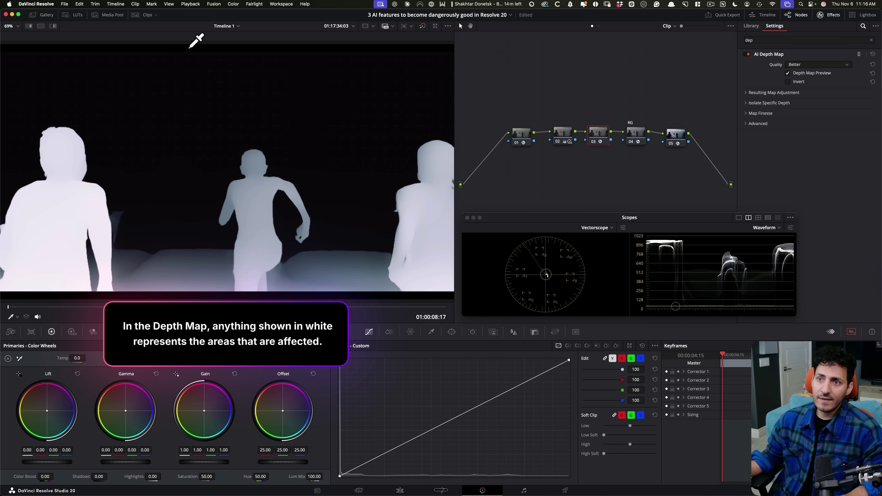
scroll(299, 216, "down", 2)
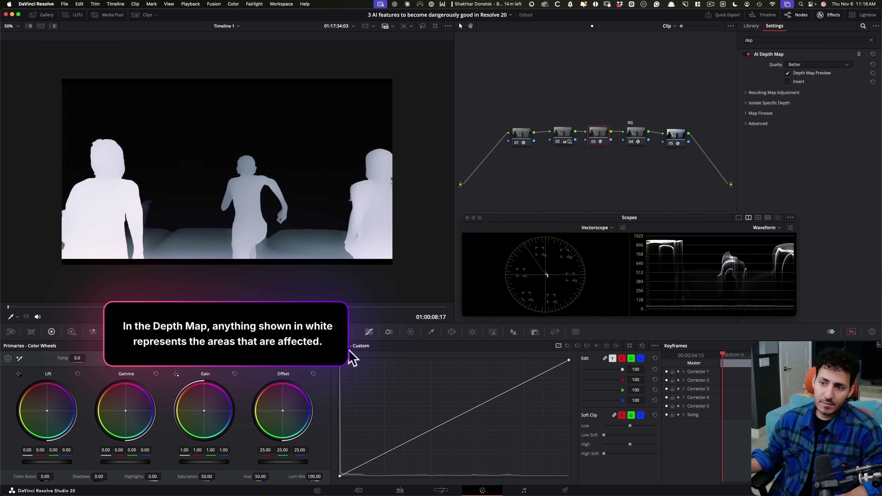
scroll(325, 292, "up", 2)
left_click(815, 73)
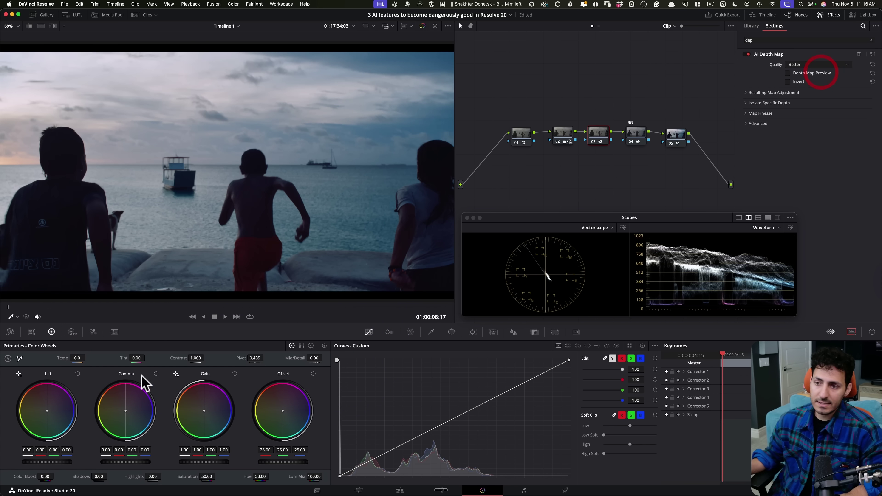
Step: Push node 03's Gamma strongly toward orange (red 0.11, green -0.01, blue -0.19) and turn on Depth Map Preview
left_click_drag(81, 374, 79, 372)
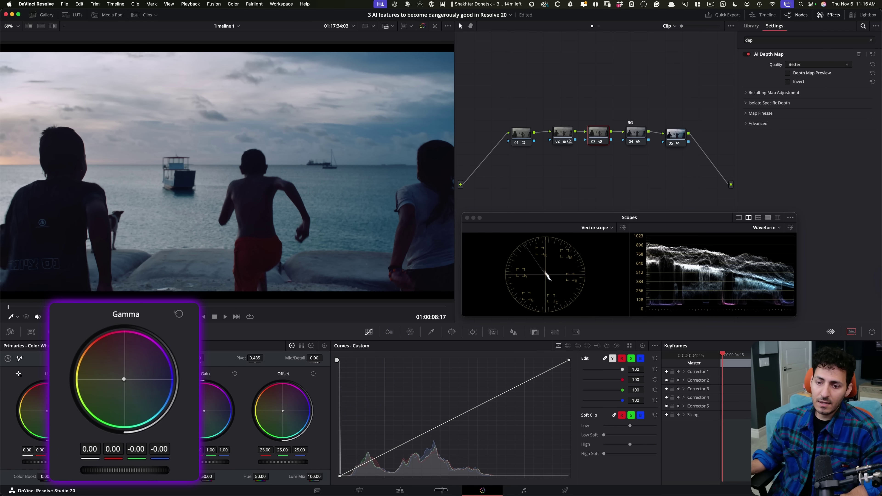
left_click(36, 290)
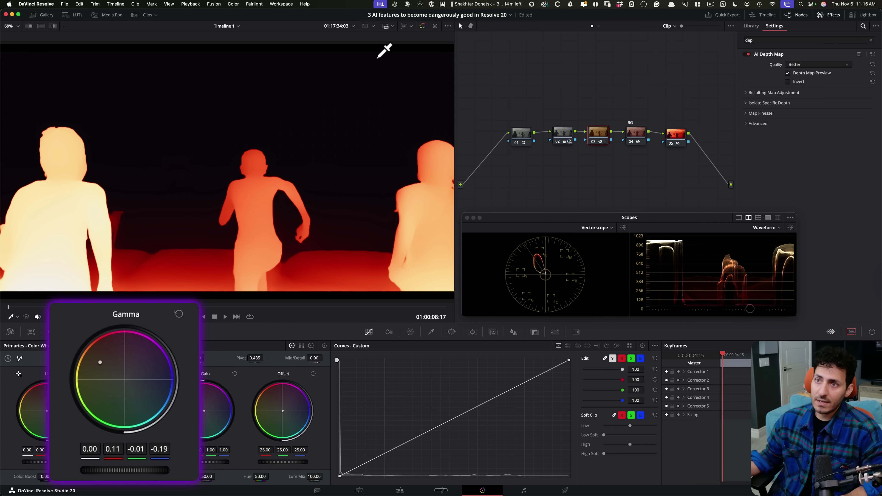
scroll(274, 109, "down", 3)
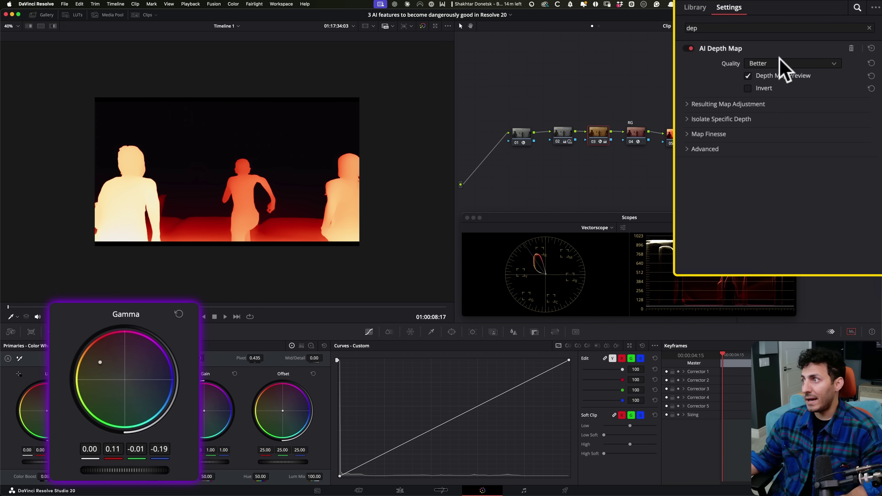
Step: With the Scopes window moved clear of the effect settings, invert the depth map and enable Adjust Map Levels and Postprocessing
left_click(787, 82)
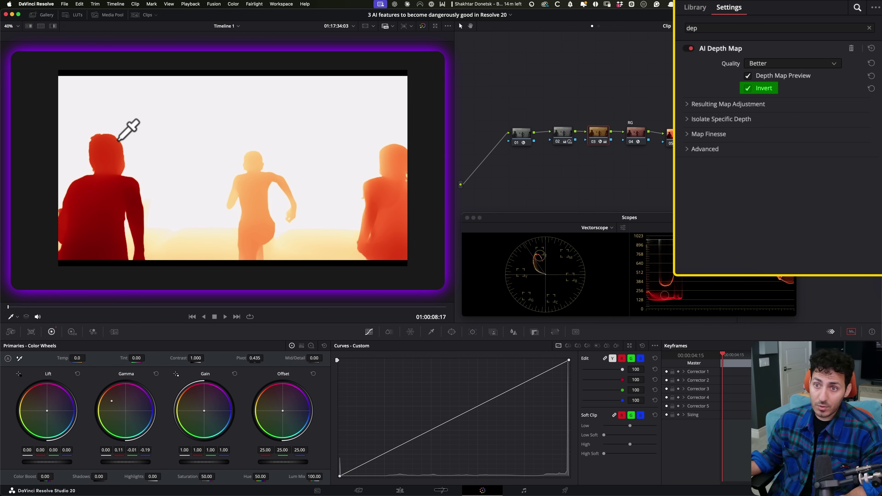
left_click(709, 104)
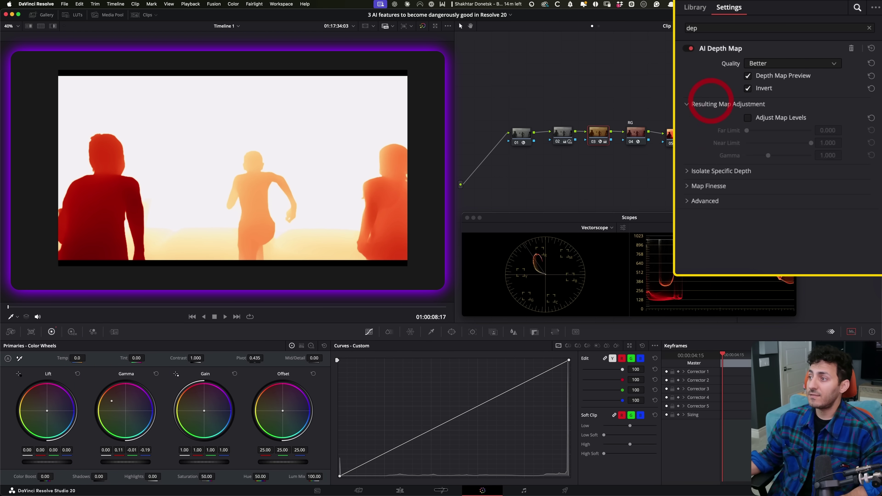
left_click_drag(677, 221, 552, 322)
left_click(708, 171)
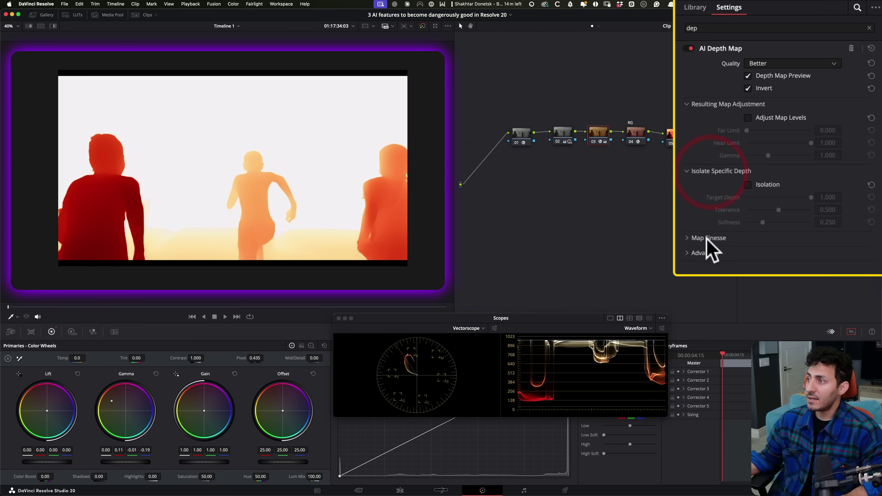
left_click(708, 238)
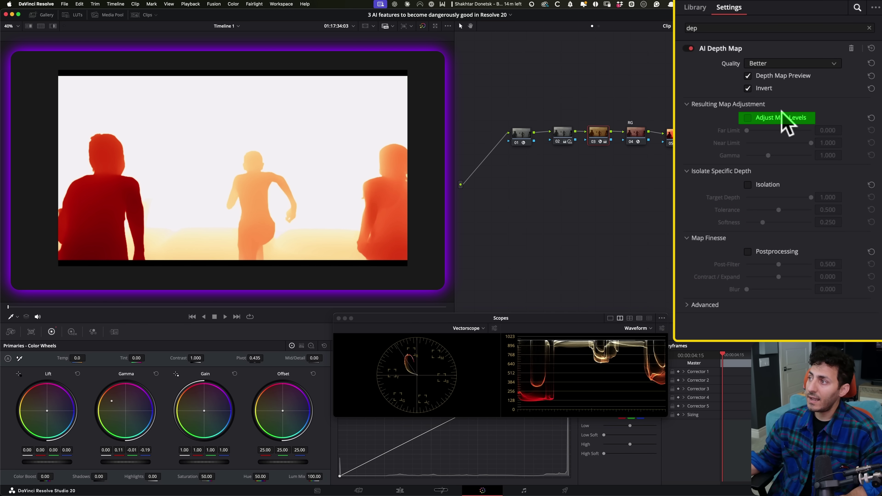
left_click(747, 118)
left_click(747, 252)
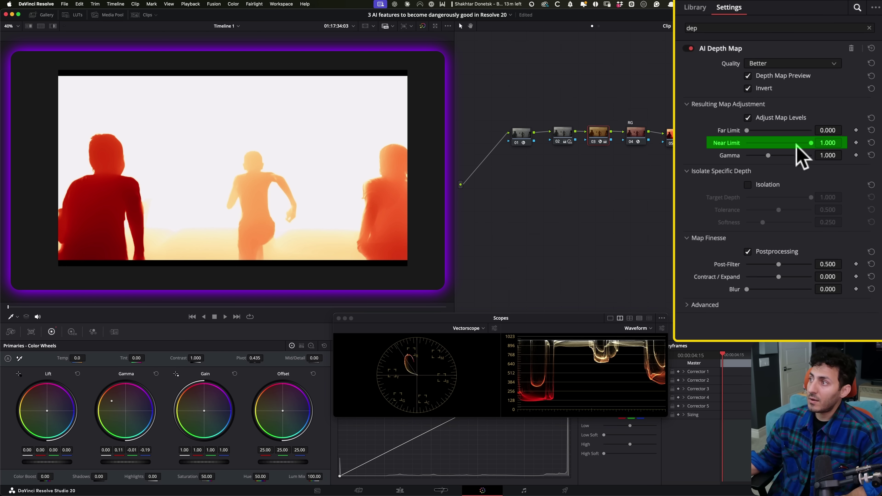
Step: Set the depth map's Near Limit to 0.295 and its Map Finesse Blur to 0.225
mouse_move(795, 141)
left_mouse_down()
mouse_move(761, 144)
mouse_move(780, 140)
left_mouse_up()
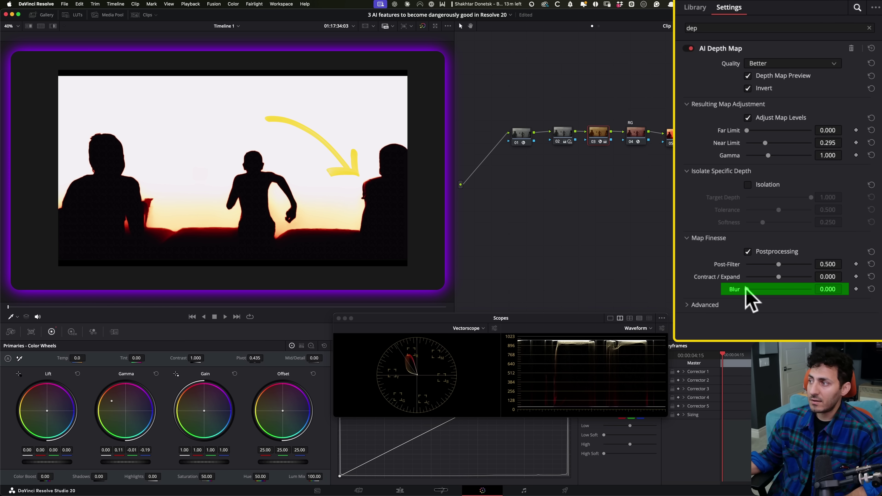
left_click_drag(772, 285, 761, 285)
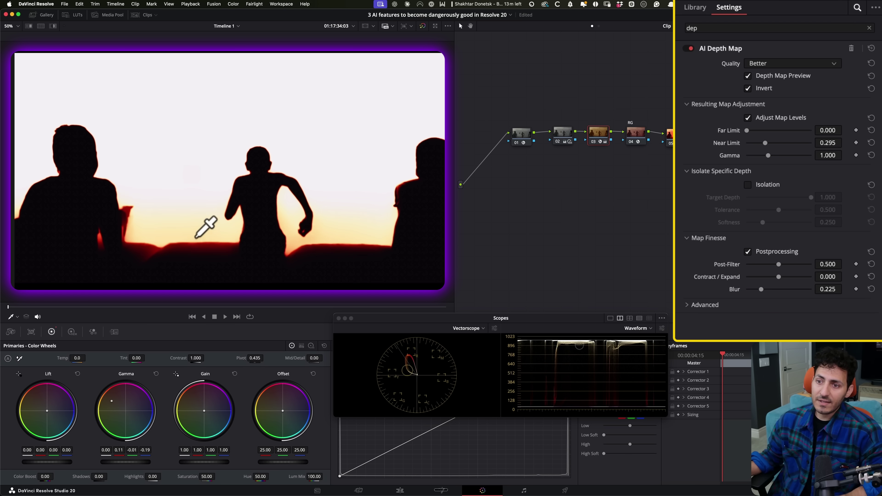
scroll(217, 216, "up", 3)
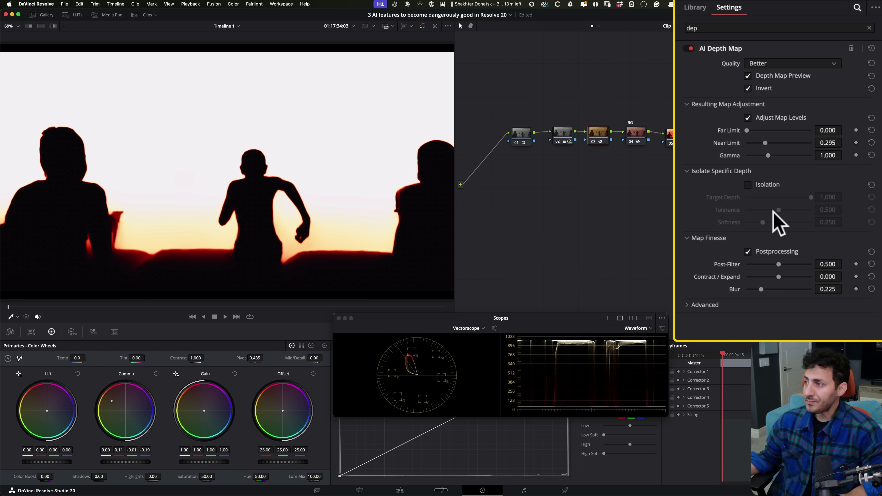
mouse_move(762, 289)
left_mouse_down()
mouse_move(699, 288)
mouse_move(760, 291)
left_mouse_up()
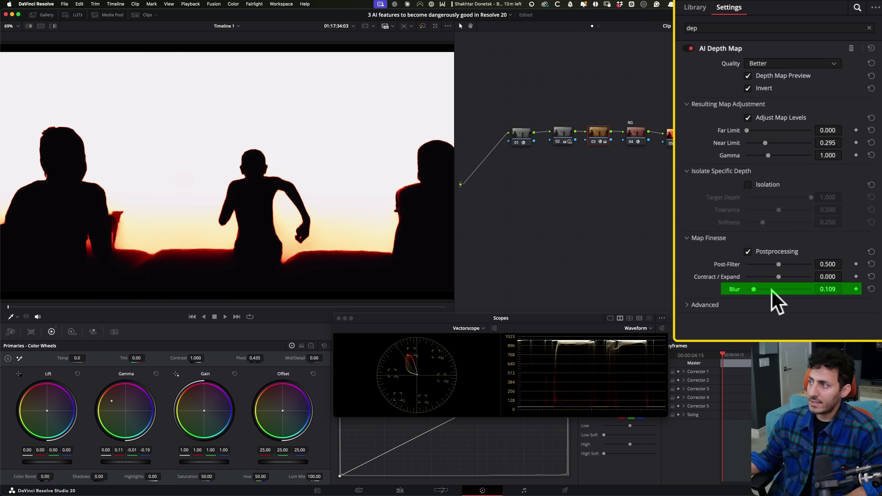
left_click_drag(770, 290, 765, 290)
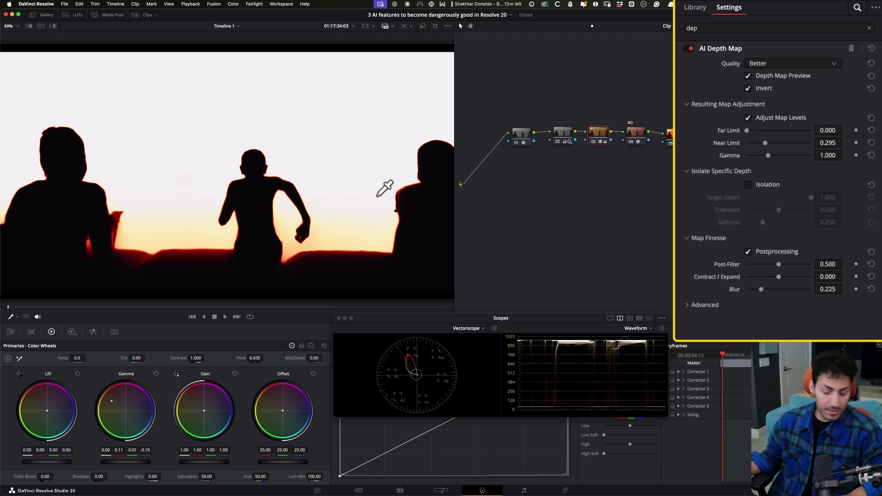
Step: Turn off Depth Map Preview and reset all primary corrections on node 03
left_click(787, 76)
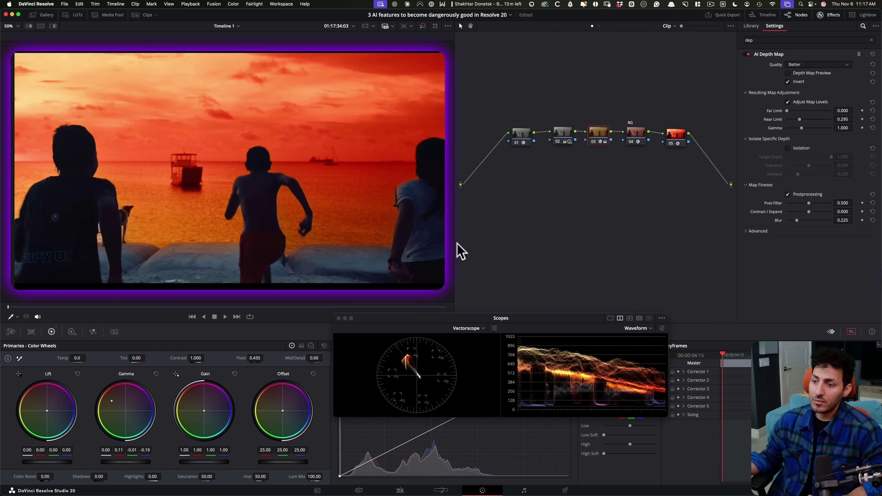
left_click(324, 345)
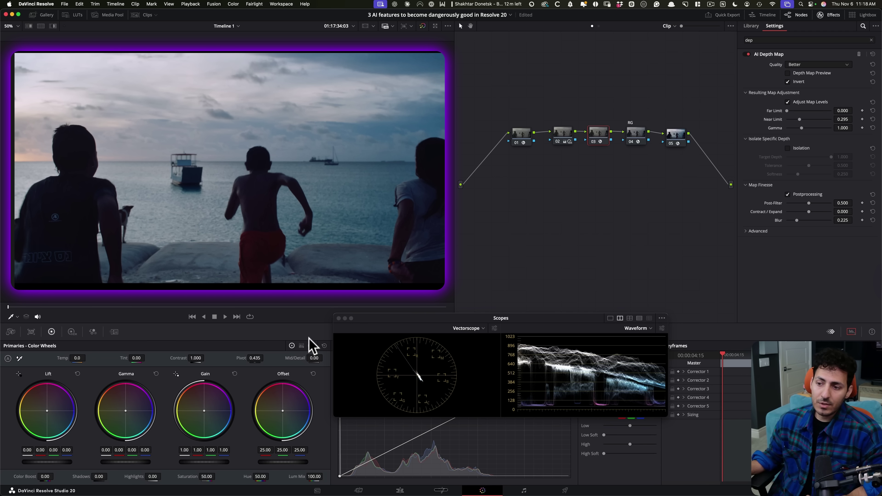
Step: Using the primaries' Color Bars, warm node 03's Gain to red 1.03, green 0.95, blue 0.91 and set Highlights to -25
left_click(301, 346)
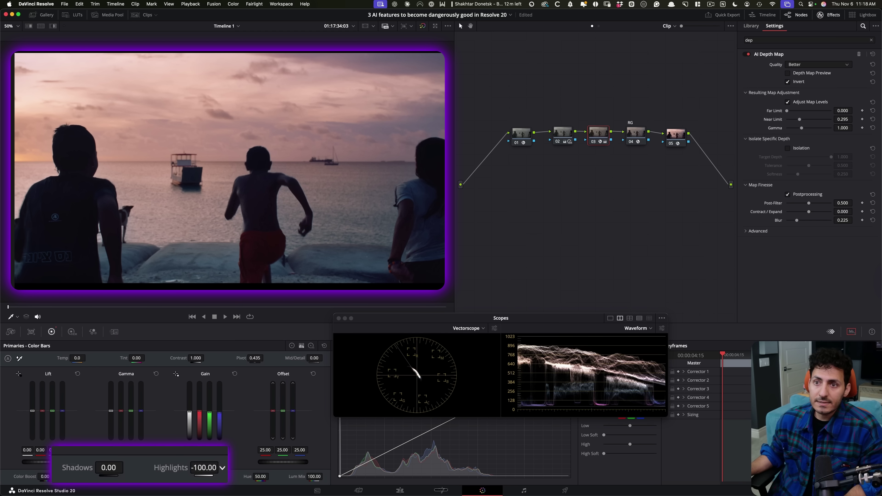
left_click_drag(222, 467, 223, 467)
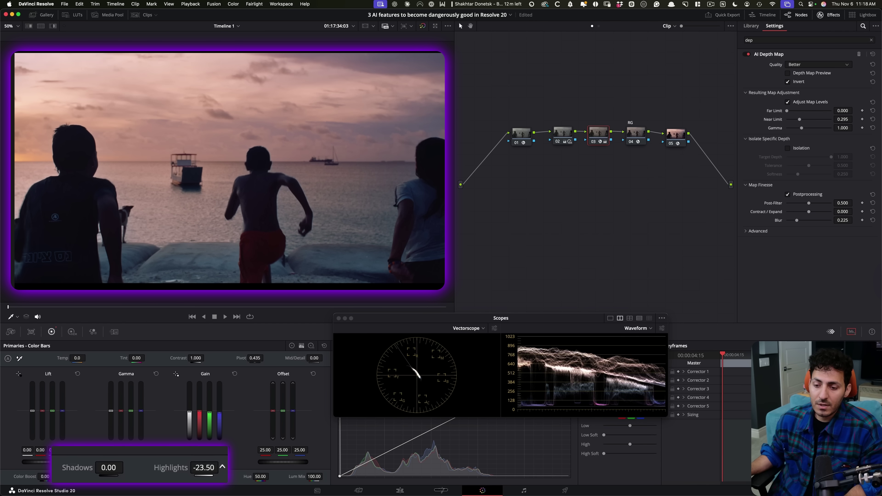
left_click(206, 468)
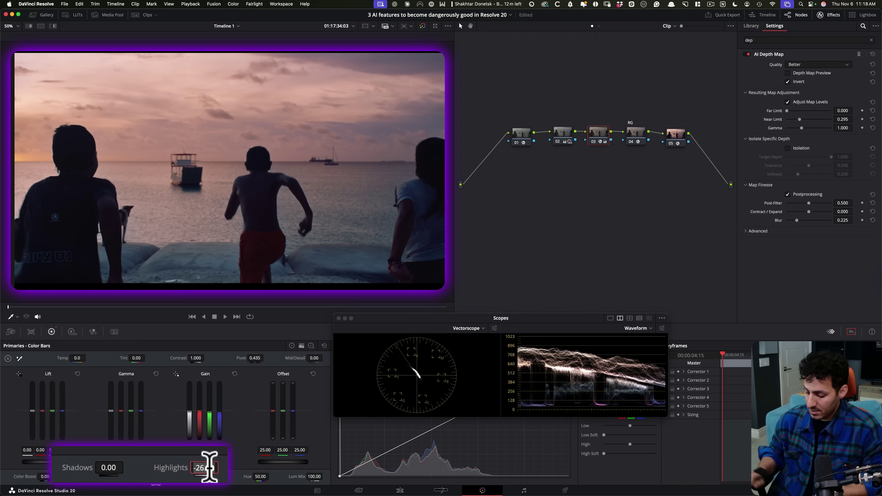
type("-25")
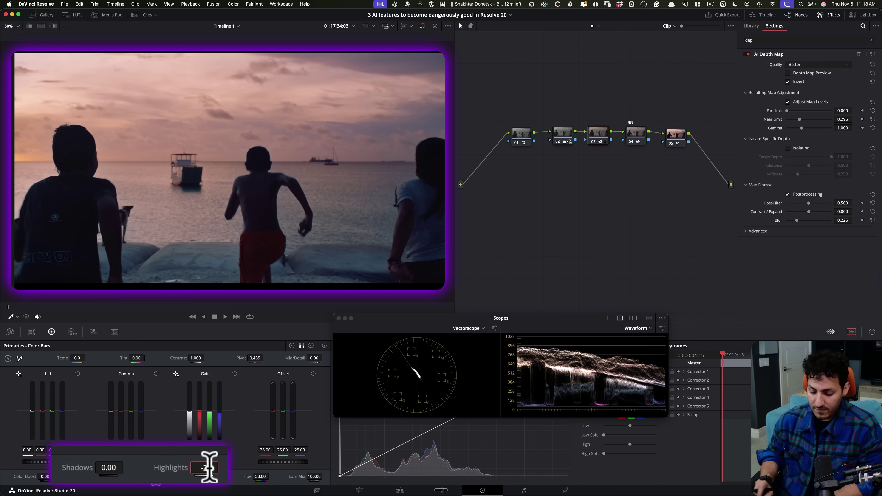
key("Return")
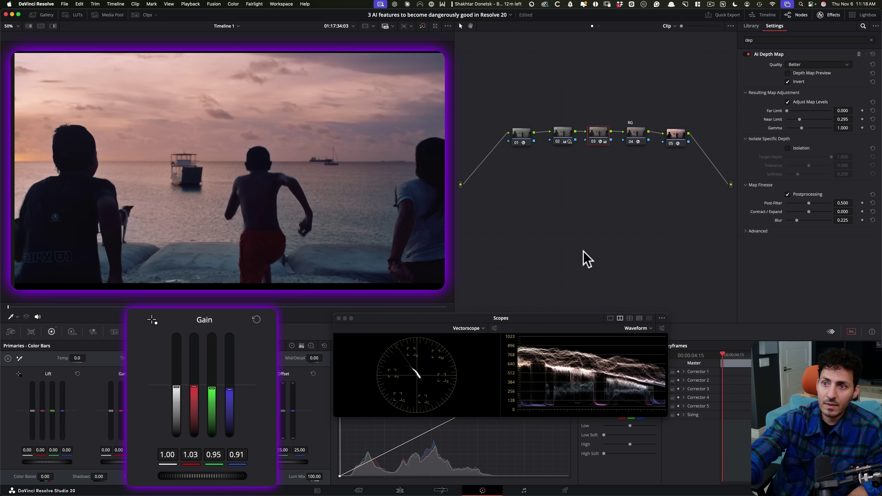
Step: Compare the shot and its waveform with node 03 disabled and enabled several times
key("ctrl+d")
key("ctrl+d")
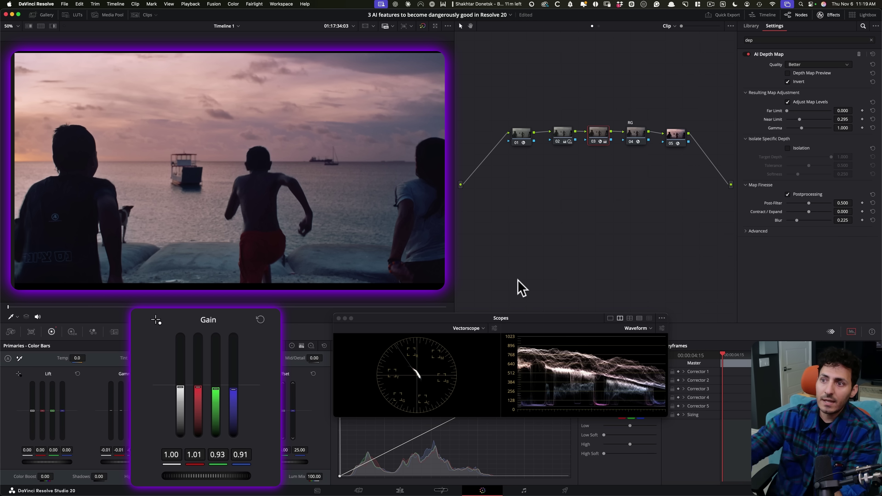
key("super+d")
key("super+d")
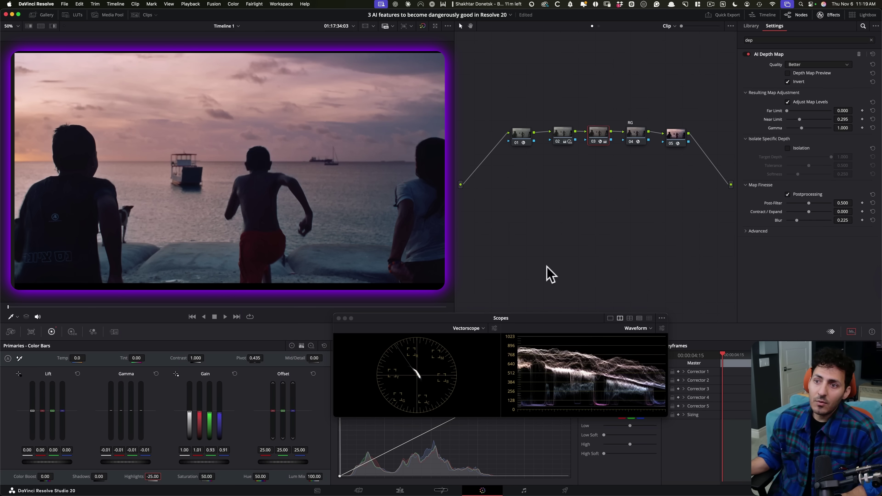
key("super+d")
key("super+d")
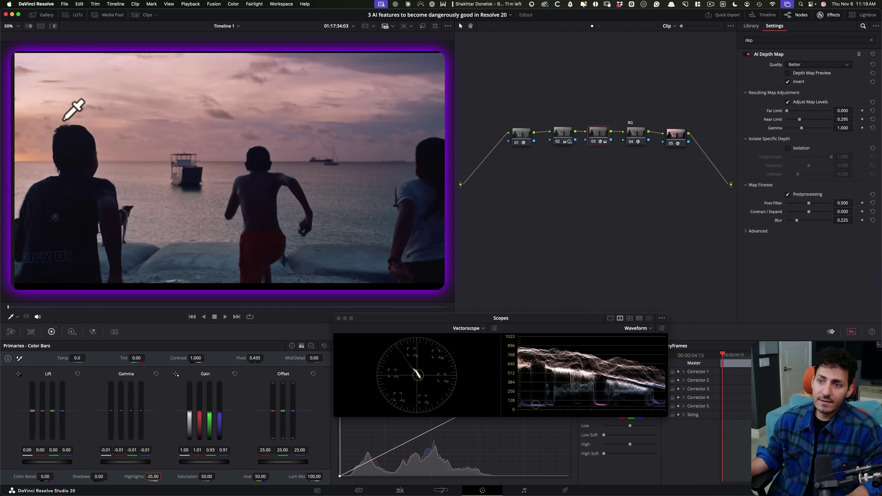
key("super+d")
key("super+d")
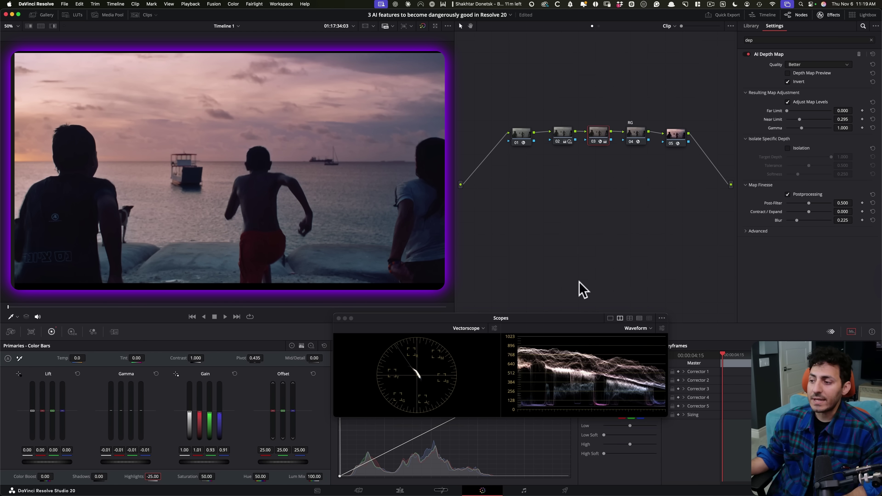
key("super+d")
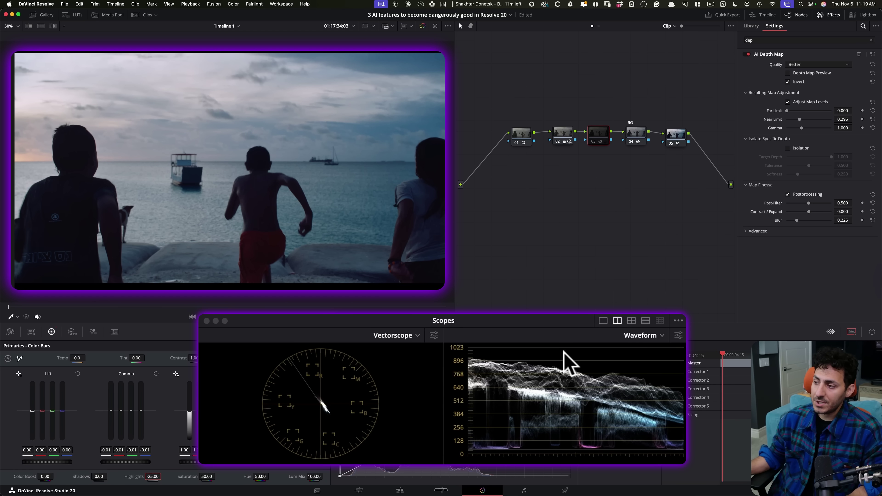
key("super+d")
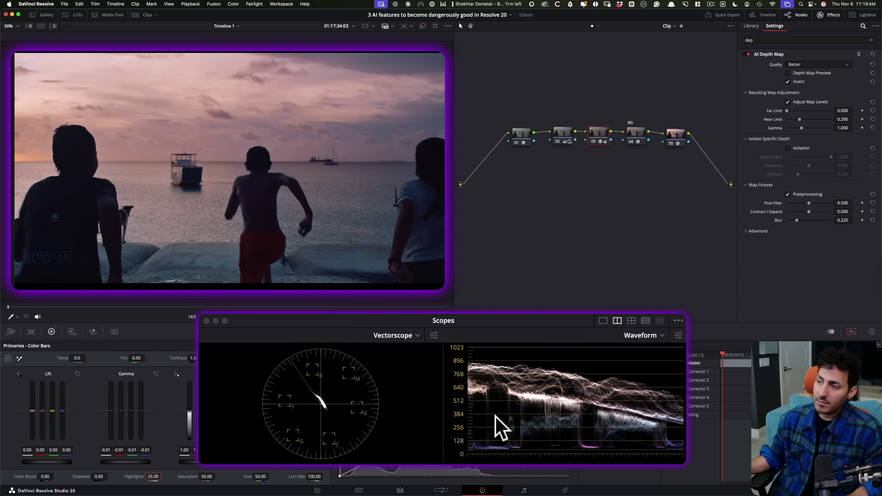
key("super+d")
key("super+d")
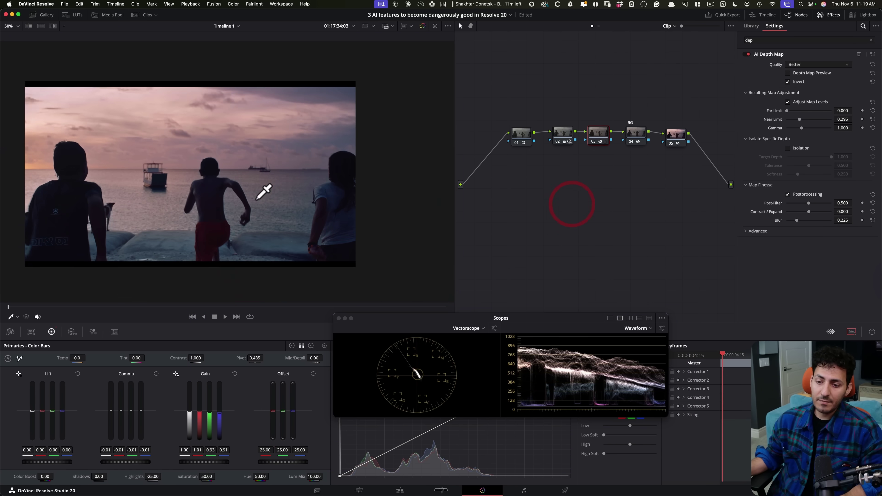
Step: Compare the shot with node 03 toggled, and with nodes 03 and 04 (RG) disabled and enabled together
scroll(264, 192, "up", 3)
left_click(286, 208)
scroll(223, 209, "down", 1)
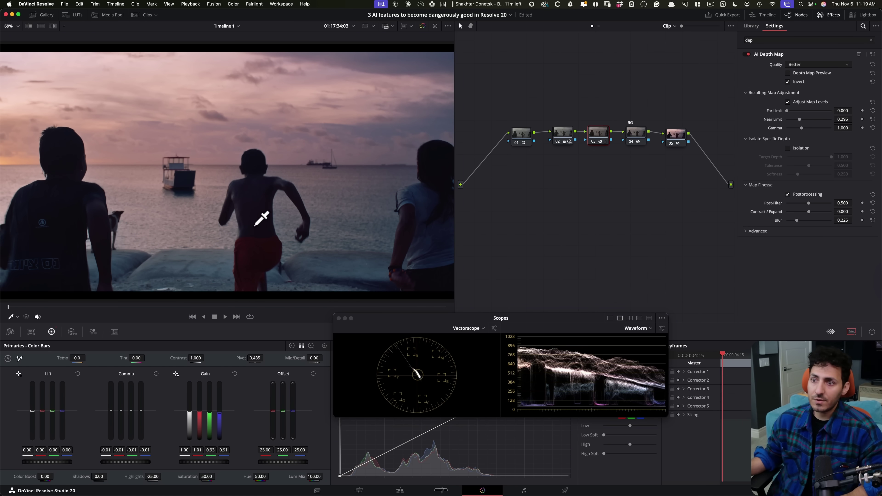
key("super+d")
key("super+d")
left_click_drag(589, 110, 655, 152)
key("super+d")
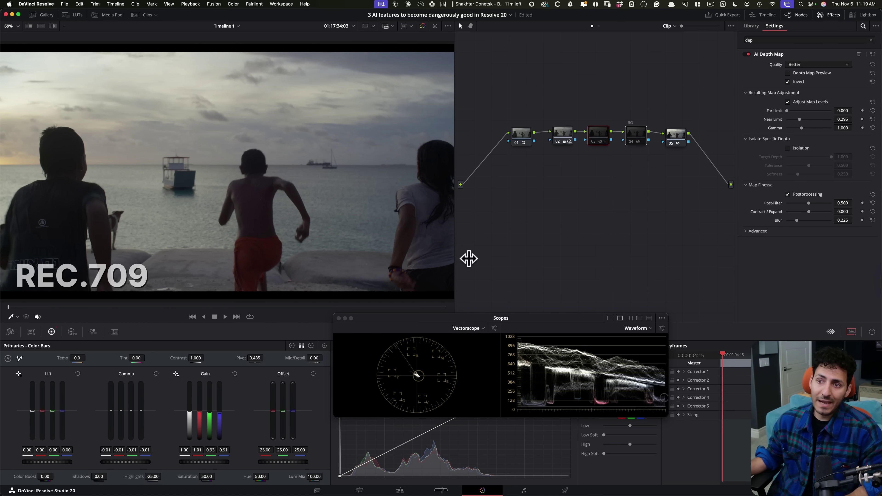
key("super+d")
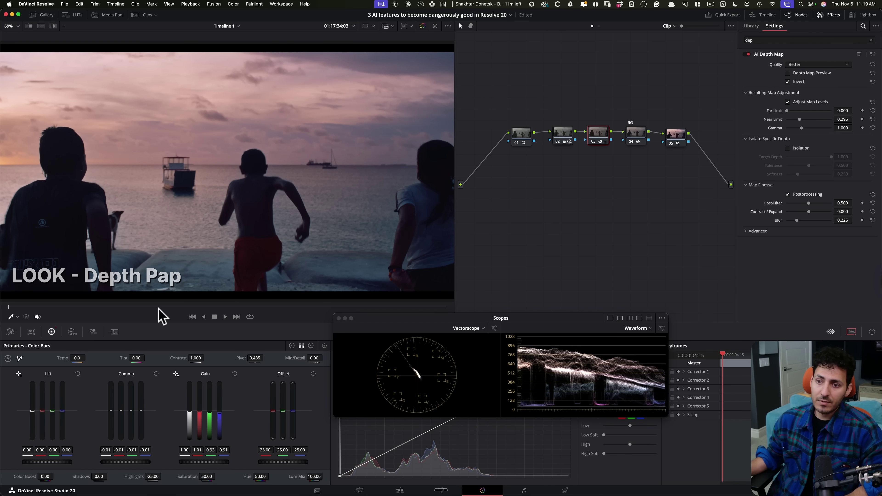
key("super+d")
key("super+d")
Step: Go to 01:17:37:08, where the children jump, and compare that frame with node 03 and the RG node each disabled and enabled
left_click_drag(91, 305, 415, 311)
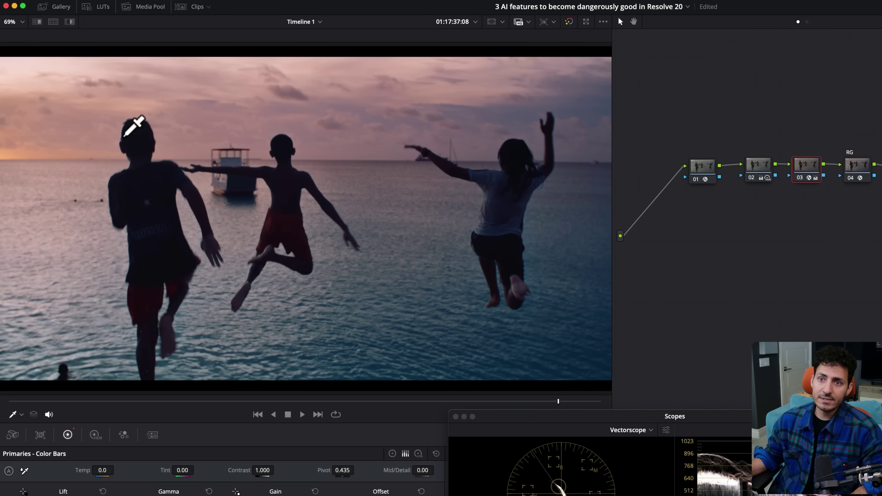
left_click(62, 97)
key("super+z")
scroll(155, 202, "down", 3)
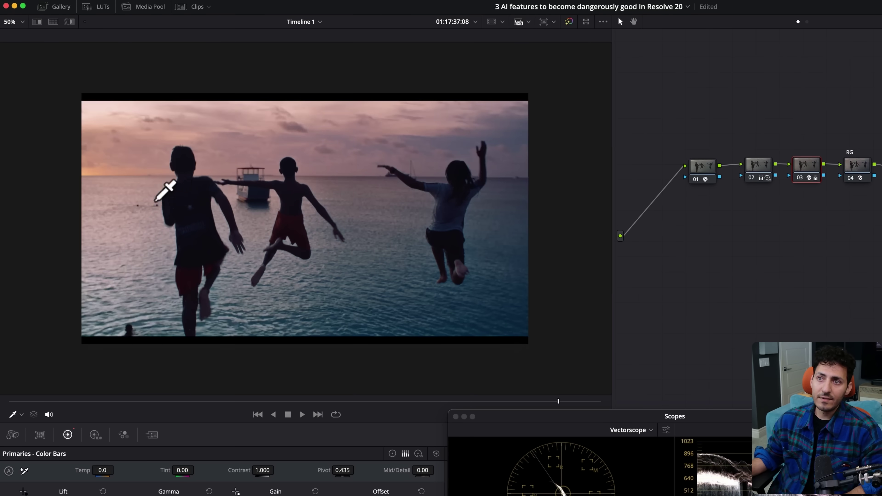
key("super+d")
key("super+d")
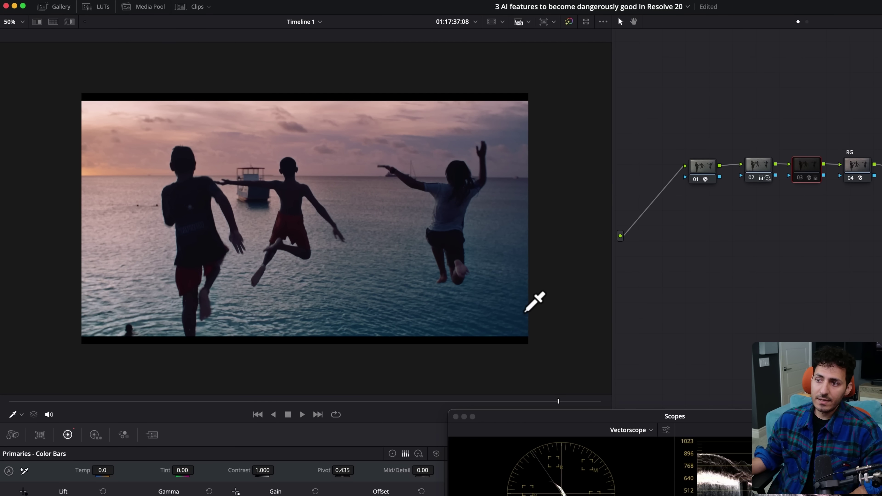
left_click(862, 171)
key("super+d")
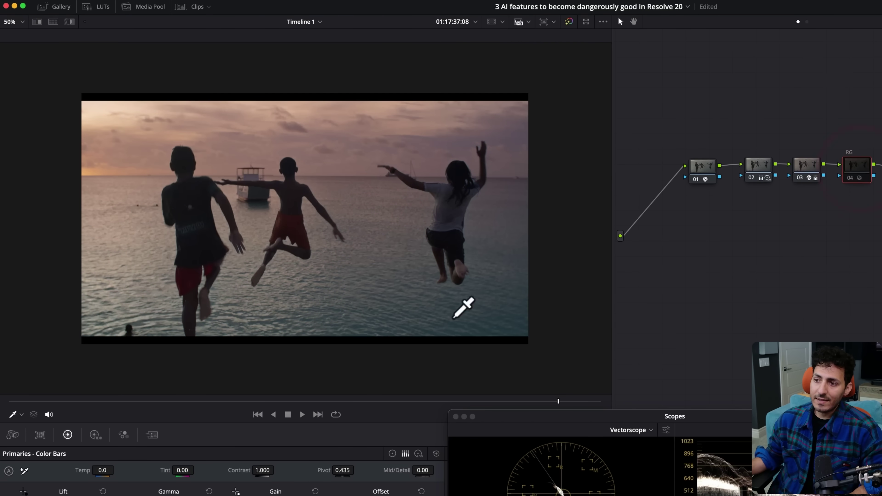
key("super+d")
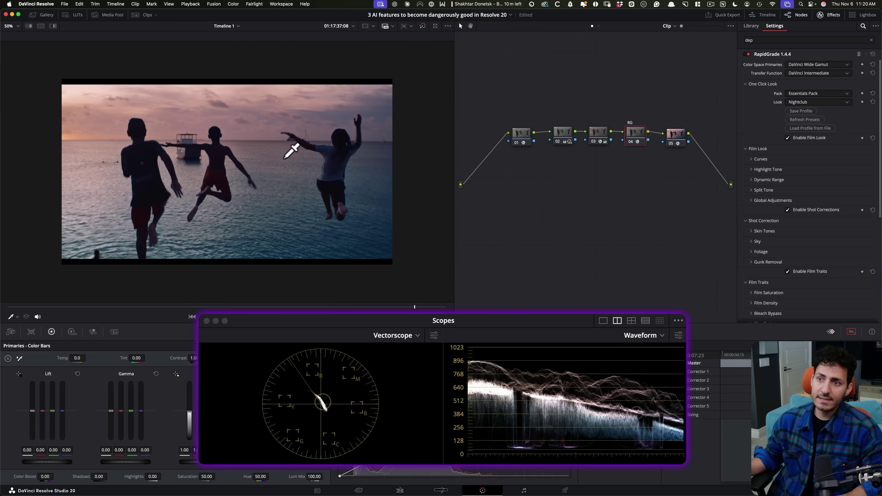
Step: Compare the frame of the jumping children with the RG node disabled and enabled
scroll(310, 132, "up", 2)
scroll(417, 156, "down", 2)
key("super+d")
key("super+d")
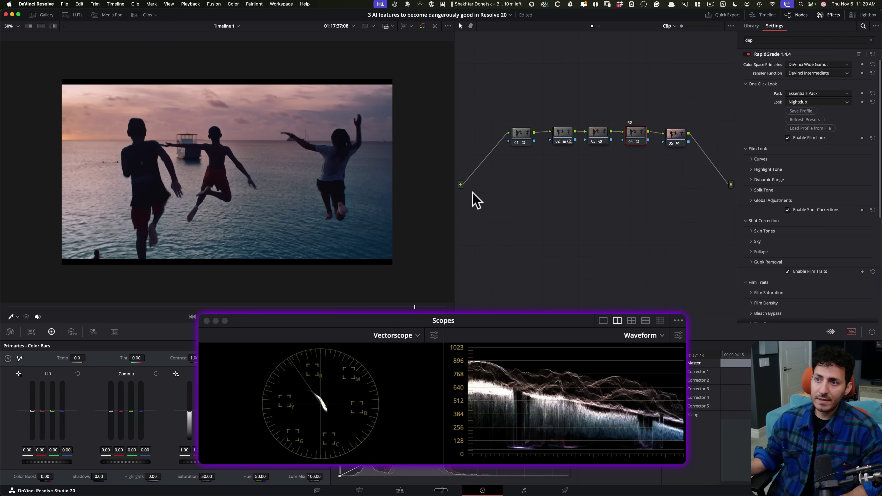
Step: Select node 03 and the RG node together and compare the jumping frame with both disabled and enabled
scroll(353, 195, "up", 2)
left_click_drag(595, 109, 645, 151)
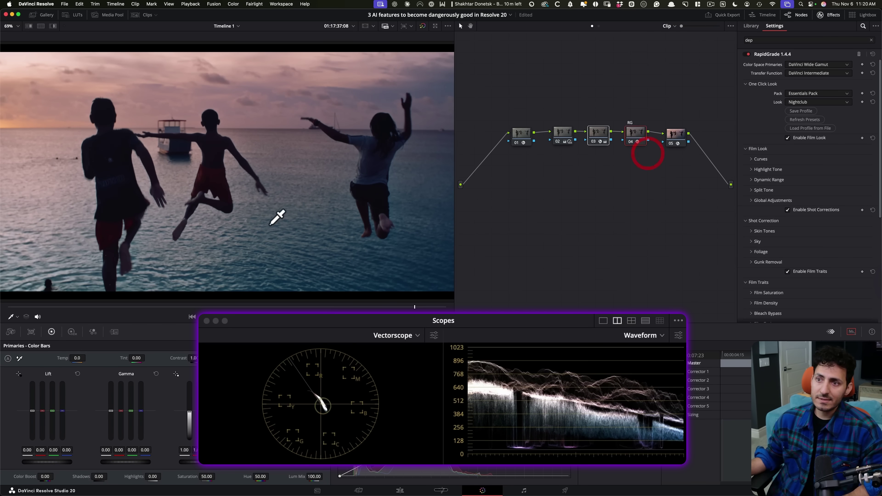
key("super+d")
key("super+d")
scroll(413, 240, "down", 2)
left_click(565, 236)
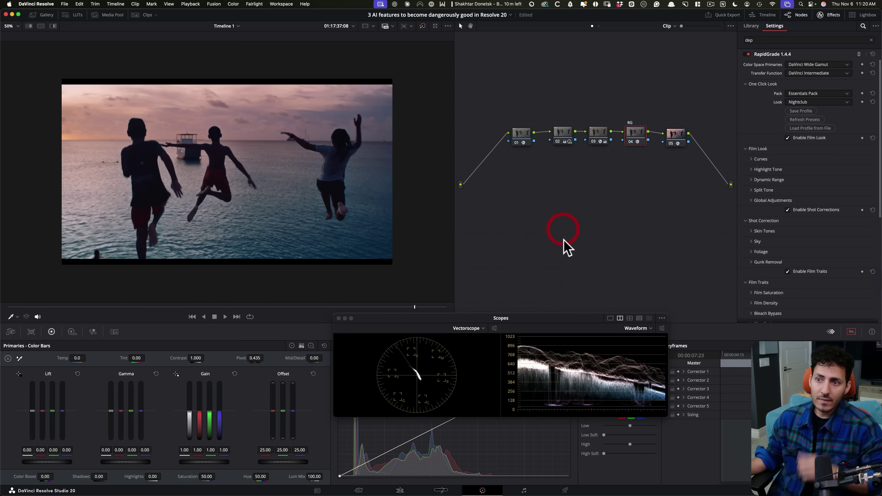
key("shift+z")
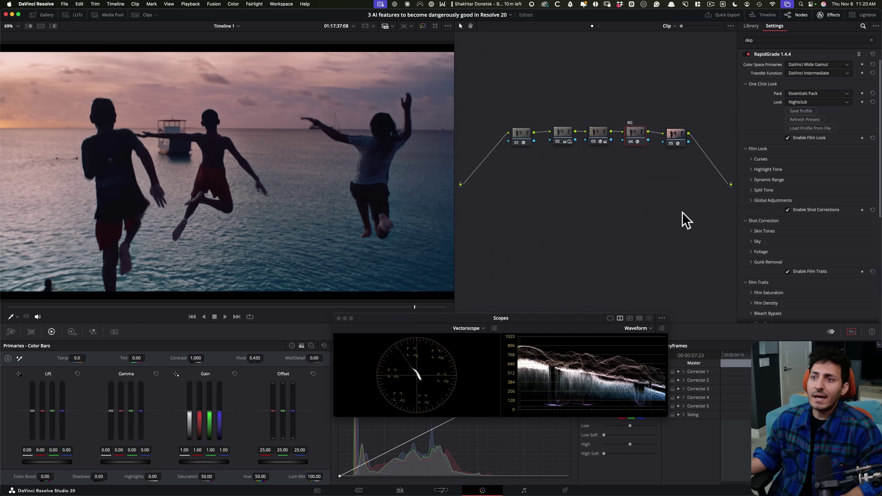
left_click_drag(599, 106, 642, 159)
key("super+d")
Step: Select node 03 alone and compare the whole frame several times with its depth-map grade disabled and enabled
key("super+d")
left_click(627, 255)
key("shift+z")
left_click(603, 138)
key("shift+z")
key("super+d")
key("super+d")
key("super+d")
key("super+d")
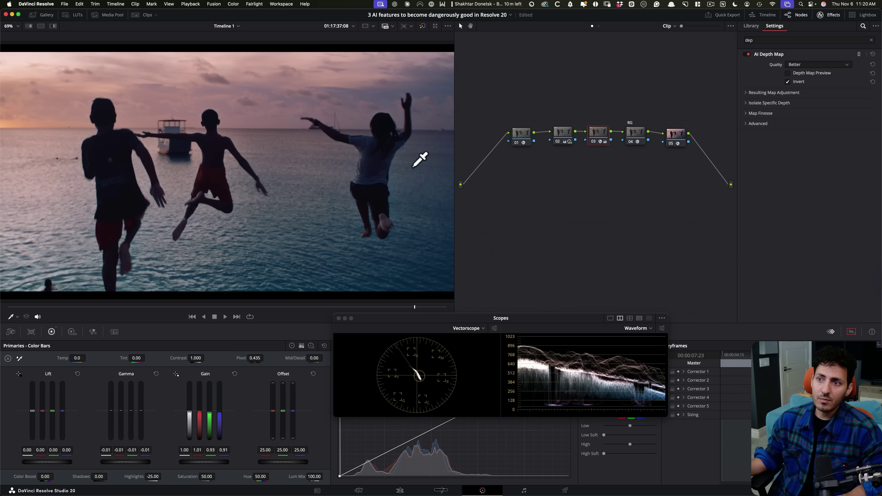
key("shift+z")
key("super+d")
key("super+d")
key("shift+z")
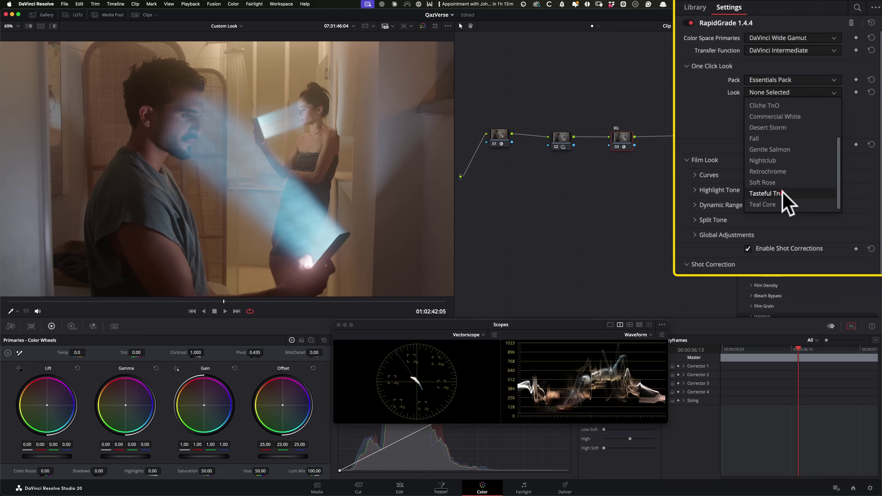
Step: Apply RapidGrade's Essentials Pack looks Fall, Commercial White and Retrochrome to the yurt, sofa and kitchen shots respectively
left_click(783, 194)
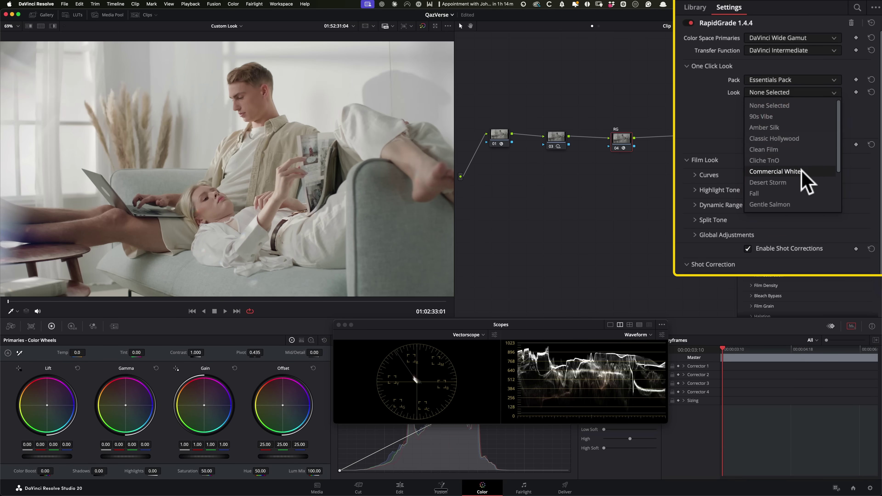
left_click(804, 171)
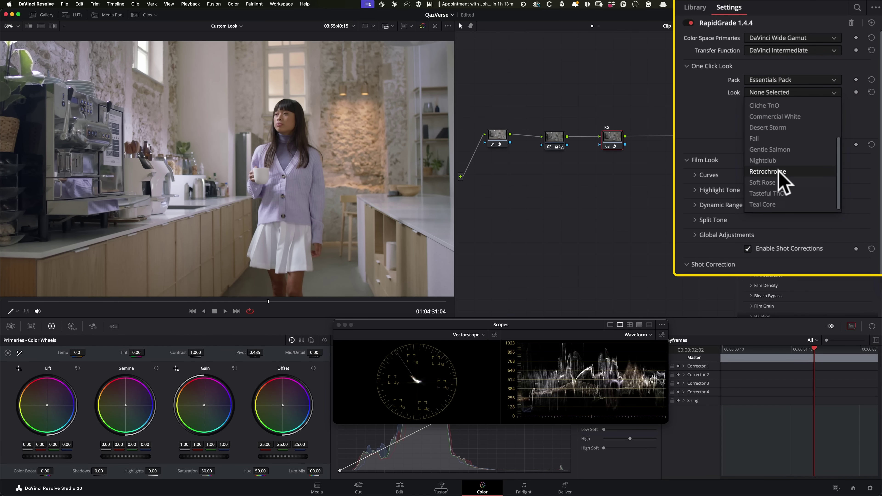
left_click(773, 171)
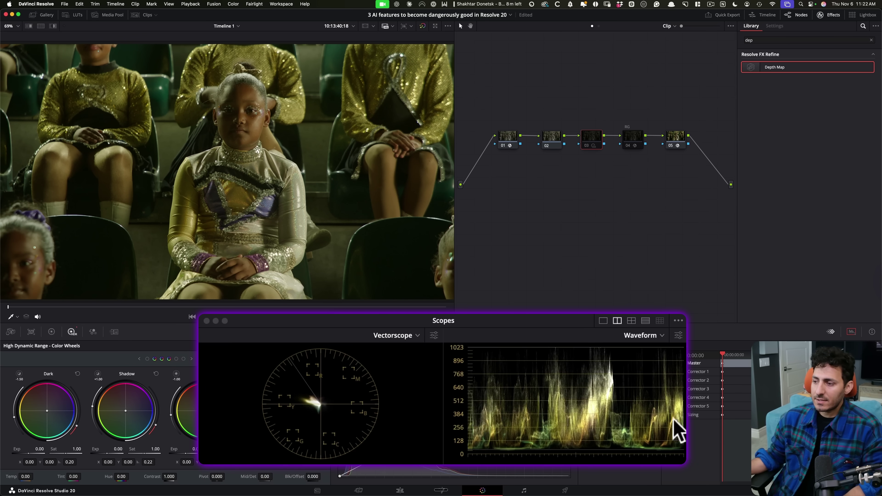
Step: On the cheerleader clip, compare the image with color-space nodes 01 and 05 disabled and enabled together
left_click(505, 137)
left_click(675, 138, "super")
key("super+d")
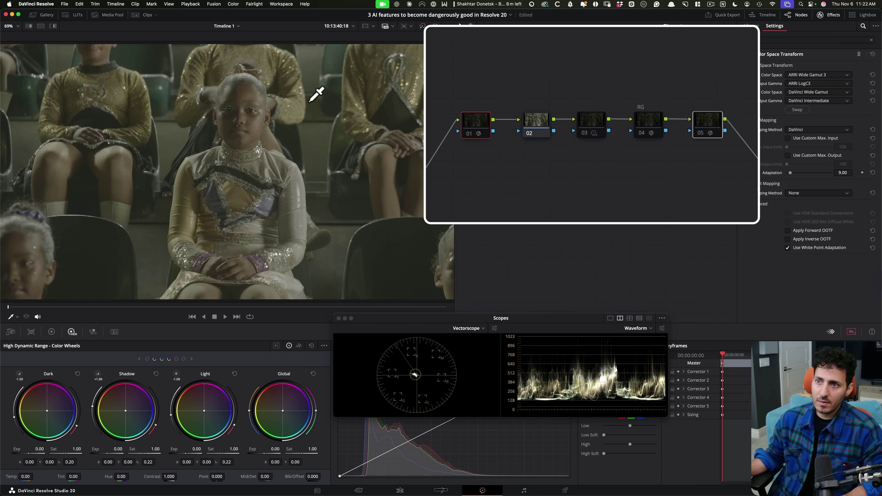
key("super+d")
Step: Enable node 03 so its colour balance applies to the cheerleader clip
left_click(538, 209)
left_click(538, 125)
left_click(585, 123)
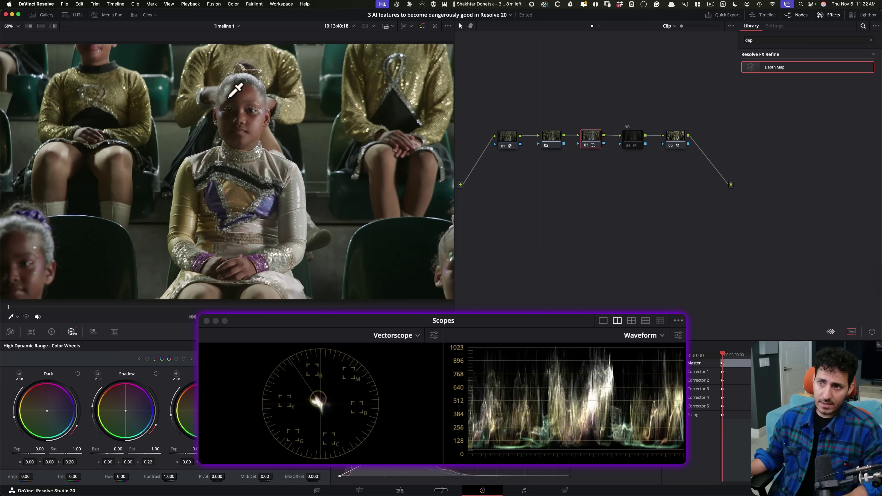
Step: Enlarge the dark background beside the girl's gold sleeve and disable node 03 to compare the noise
scroll(280, 189, "up", 6)
left_click_drag(317, 161, 357, 243)
scroll(440, 294, "up", 3)
left_click_drag(441, 293, 362, 103)
scroll(422, 226, "up", 4)
left_click_drag(422, 226, 389, 183)
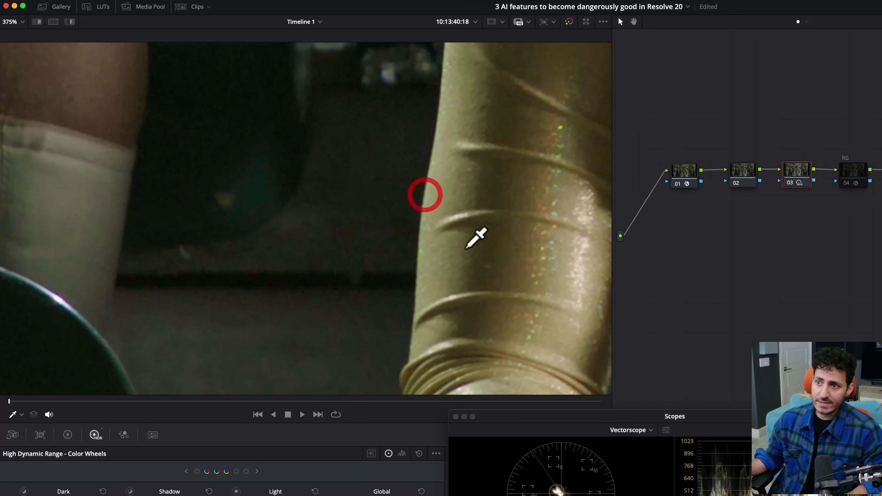
key("super+d")
Step: Examine the noise in the chair backs, concrete wall and sleeve with node 03 disabled
left_click_drag(432, 239, 492, 406)
left_click_drag(439, 177, 434, 398)
left_click_drag(360, 209, 316, 380)
left_click_drag(427, 351, 429, 355)
left_click_drag(417, 318, 340, 87)
left_click_drag(350, 301, 492, 53)
left_click_drag(459, 271, 498, 33)
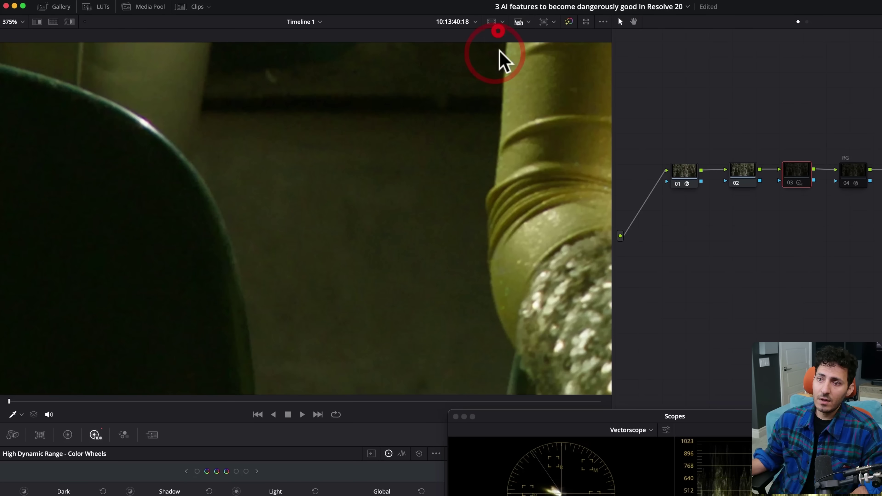
left_click_drag(503, 230, 512, 75)
left_click_drag(451, 256, 453, 89)
left_click_drag(421, 170, 379, 247)
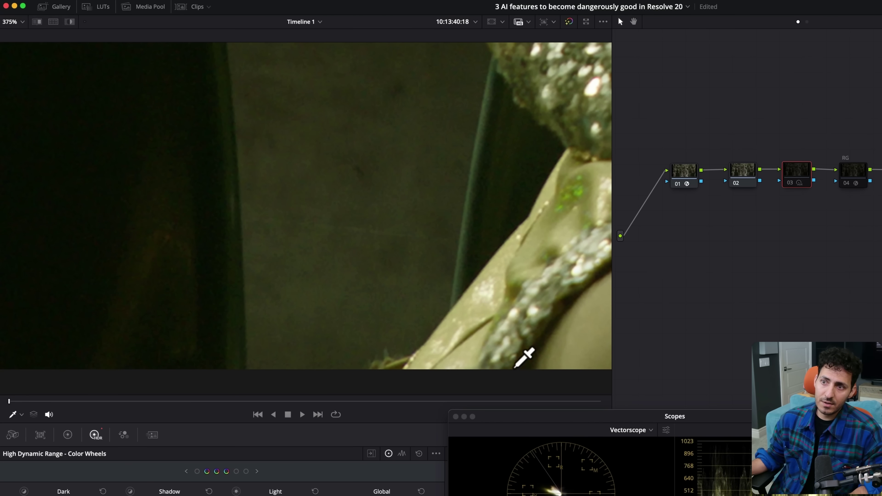
Step: Re-enable node 03 and examine the shadows and the whole cheerleader frame with its balance applied
left_click(207, 320)
key("super+d")
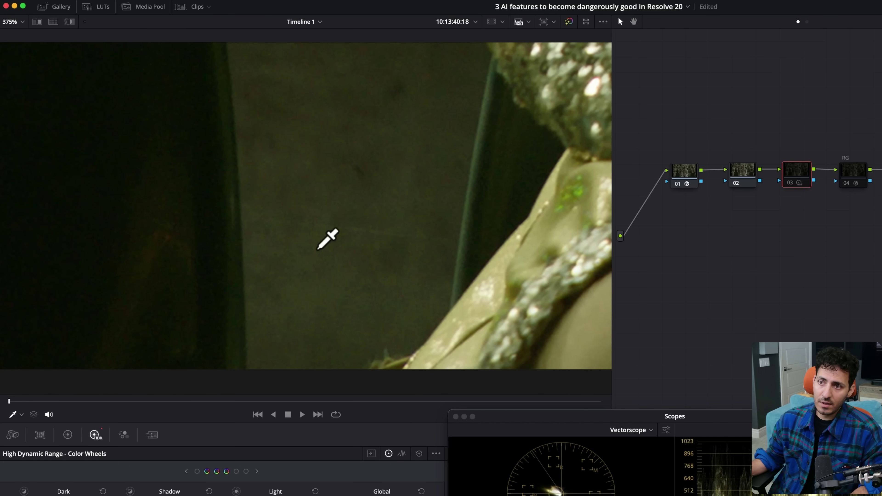
key("super+d")
left_click_drag(405, 125, 433, 364)
left_click_drag(399, 208, 384, 355)
left_click_drag(373, 167, 265, 294)
left_click_drag(267, 217, 213, 315)
left_click_drag(360, 194, 261, 331)
mouse_move(235, 233)
left_mouse_down()
mouse_move(347, 198)
mouse_move(421, 378)
mouse_move(319, 382)
mouse_move(449, 359)
mouse_move(345, 221)
mouse_move(224, 167)
mouse_move(240, 187)
mouse_move(355, 222)
left_mouse_up()
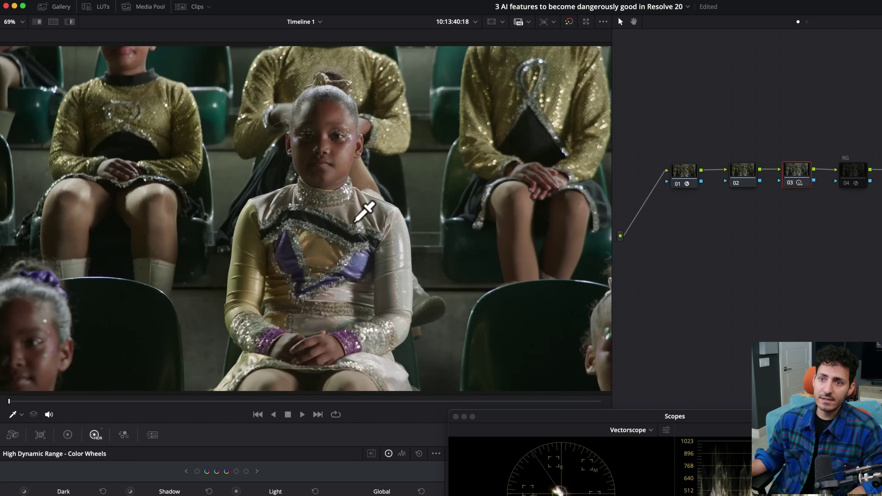
Step: On node 02, set the Spatial NR mode to AI UltraNR and analyze the clip's noise profile
left_click(734, 170)
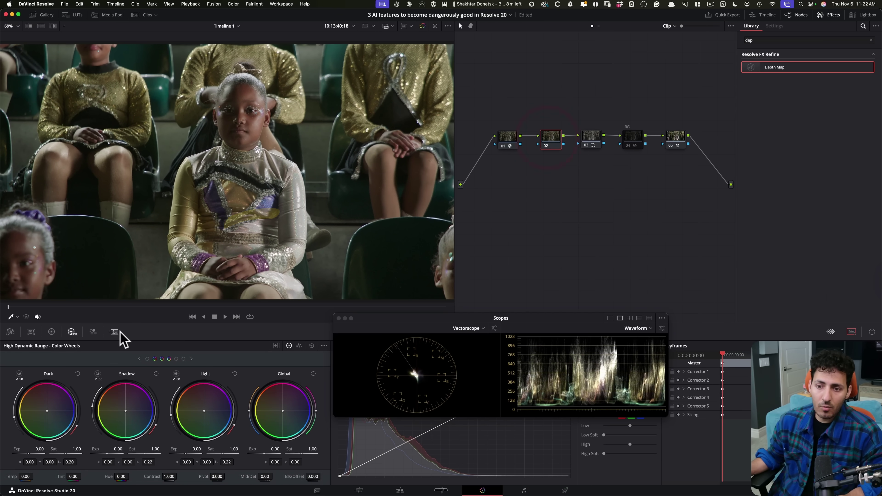
left_click(152, 434)
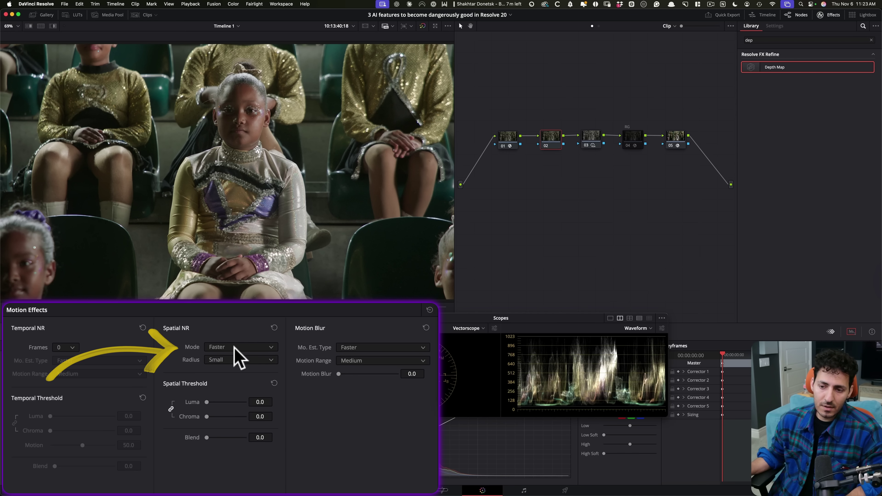
left_click(250, 347)
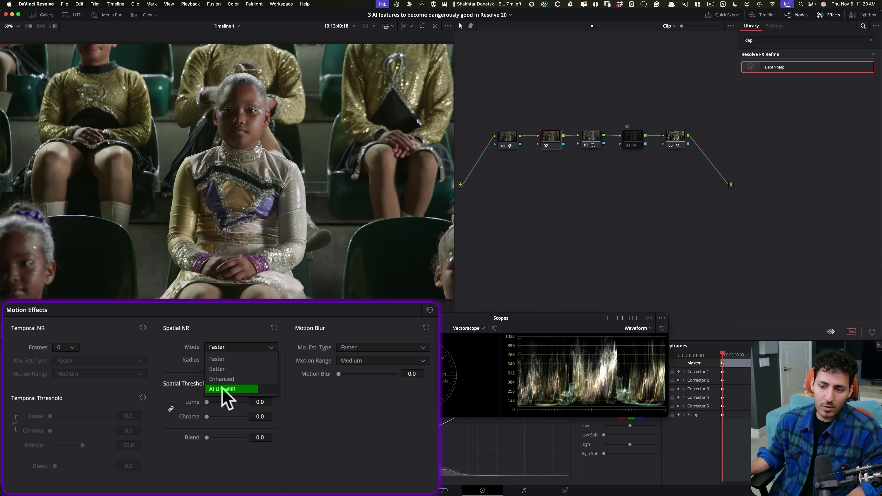
left_click(229, 389)
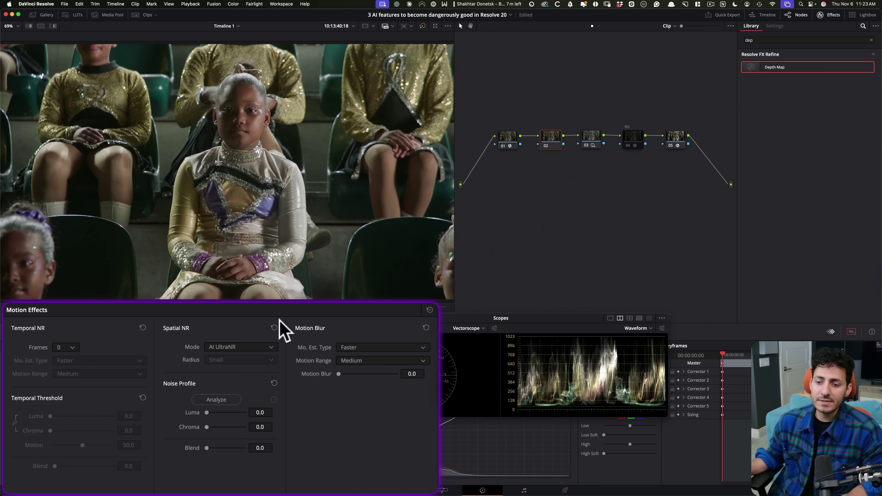
left_click(227, 400)
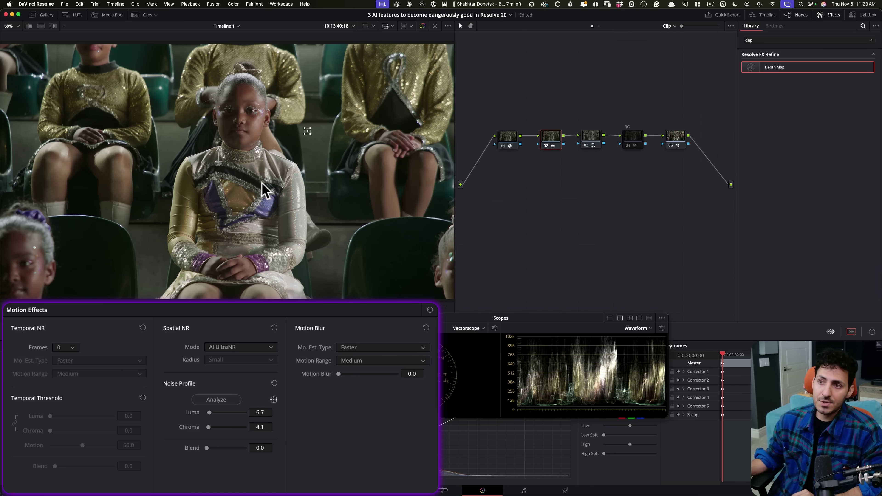
Step: Compare the background around the noise sample box with node 02's noise reduction disabled and enabled
scroll(321, 205, "up", 10)
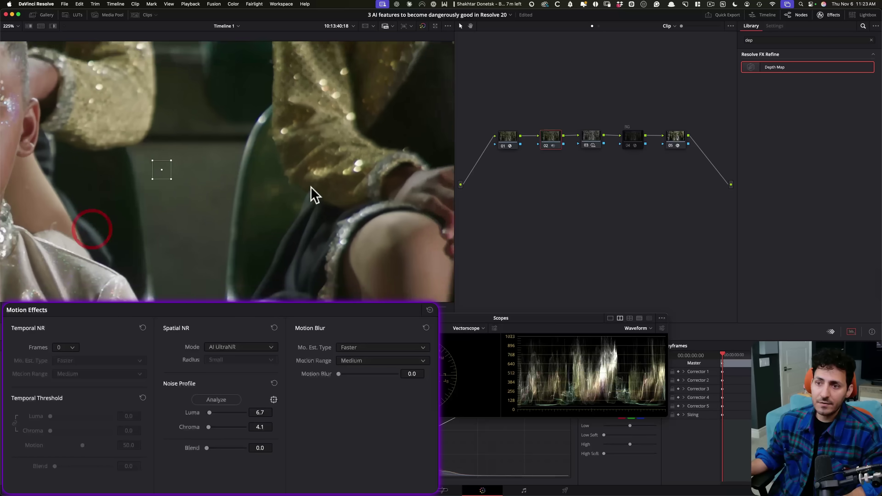
scroll(319, 220, "up", 3)
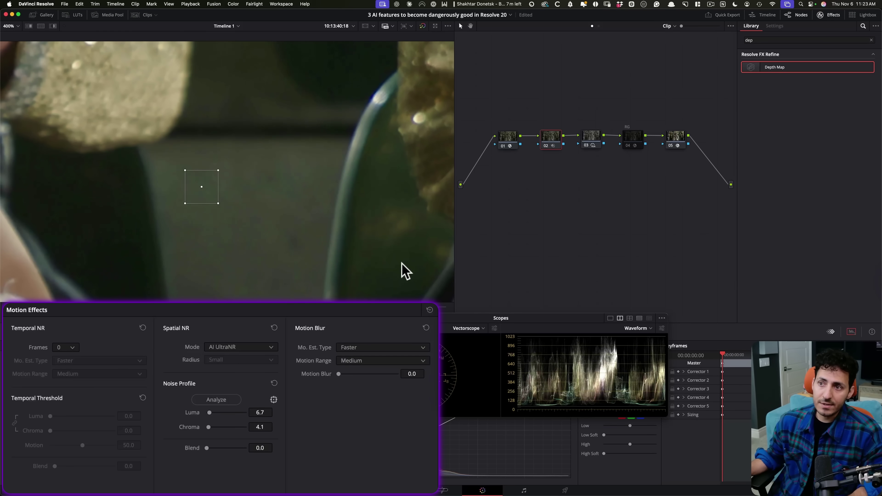
key("super+d")
key("super+d")
left_click_drag(349, 203, 330, 153)
Step: Compare the arm, chair edge and wall at 525% zoom with node 02 disabled and enabled several times
key("super+d")
key("super+d")
left_click_drag(118, 233, 212, 218)
scroll(295, 225, "up", 2)
scroll(352, 227, "up", 1)
left_click_drag(295, 226, 264, 236)
scroll(351, 226, "up", 2)
key("super+d")
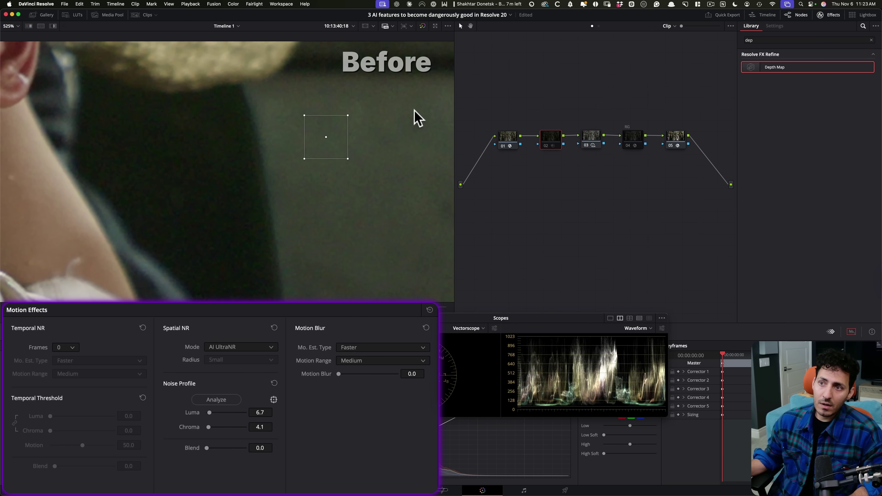
key("super+d")
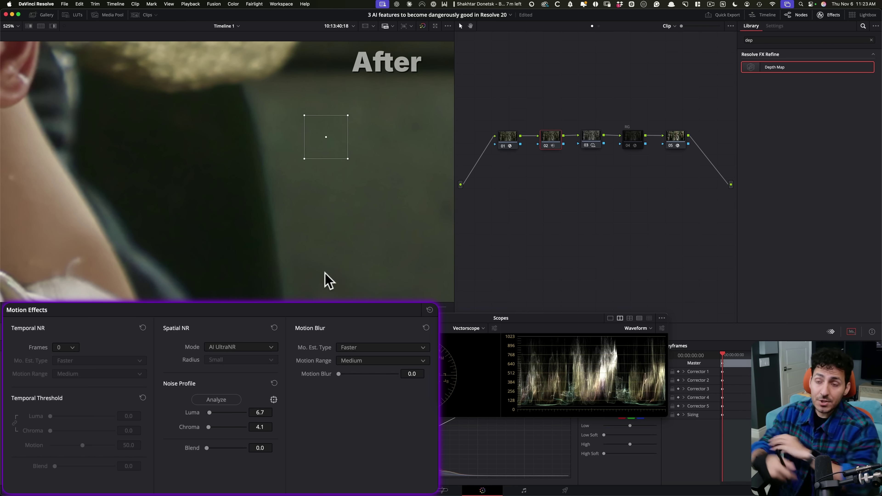
key("super+d")
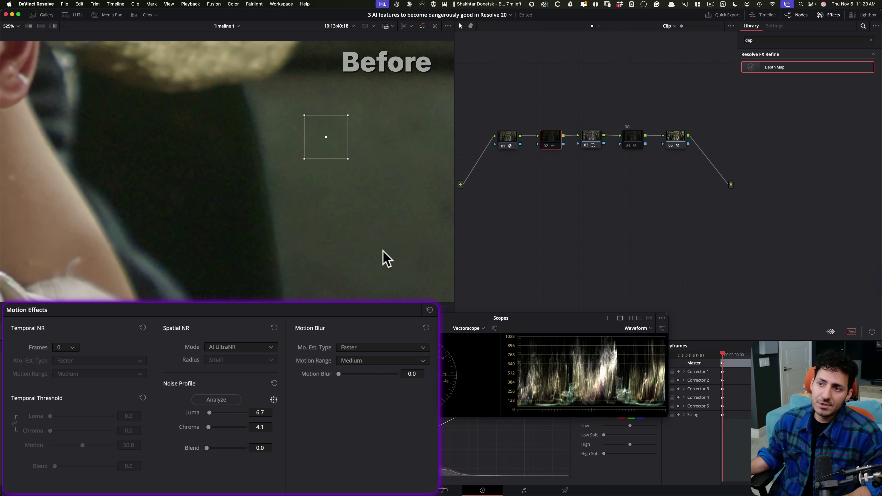
key("super+d")
key("super+d")
key("super+d")
Step: Examine the denoised shot as a whole frame and in close-up around the sample box
key("shift+z")
scroll(270, 203, "up", 8)
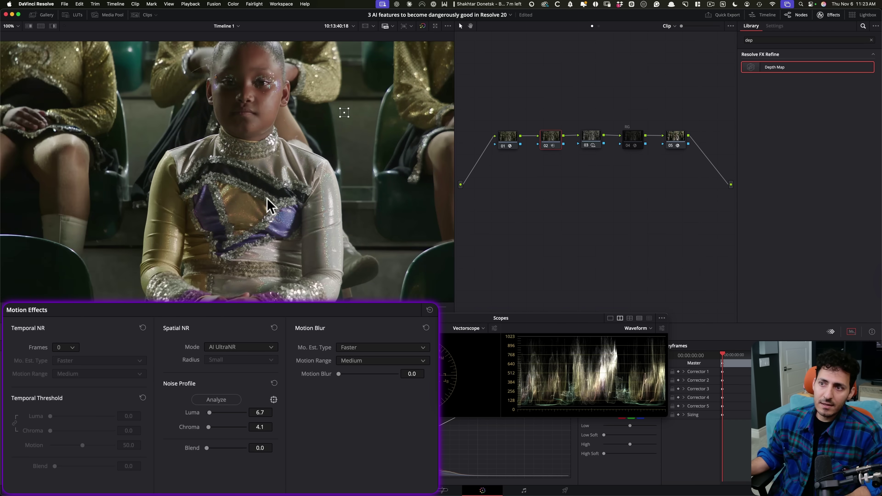
scroll(365, 172, "up", 3)
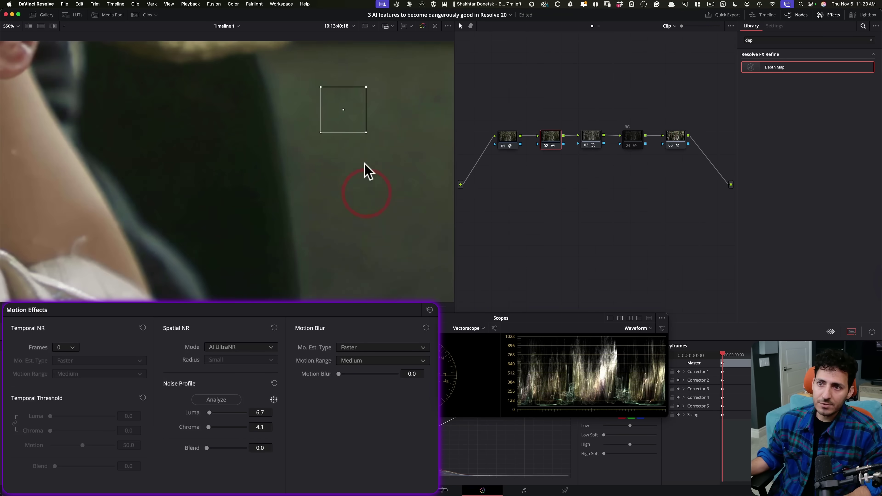
key("shift+z")
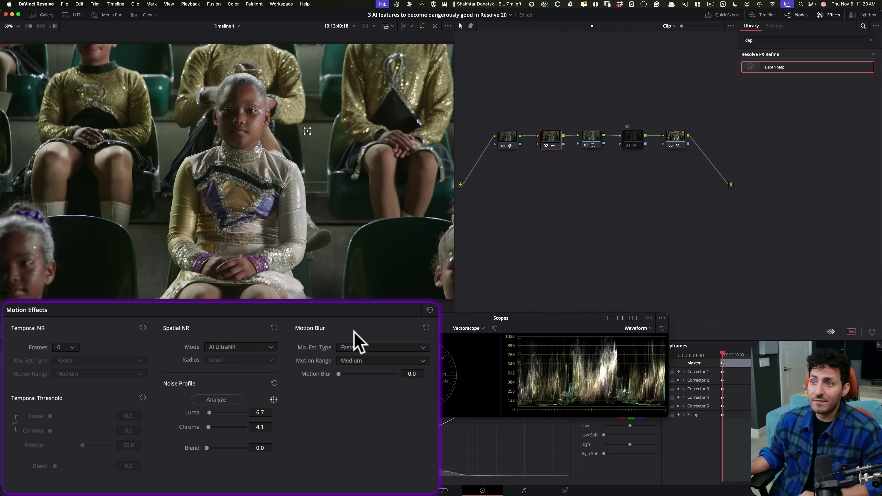
Step: Reposition the noise sample box on the plain wall beside the girl and inspect the denoised detail up close
key("super+equal")
key("super+equal")
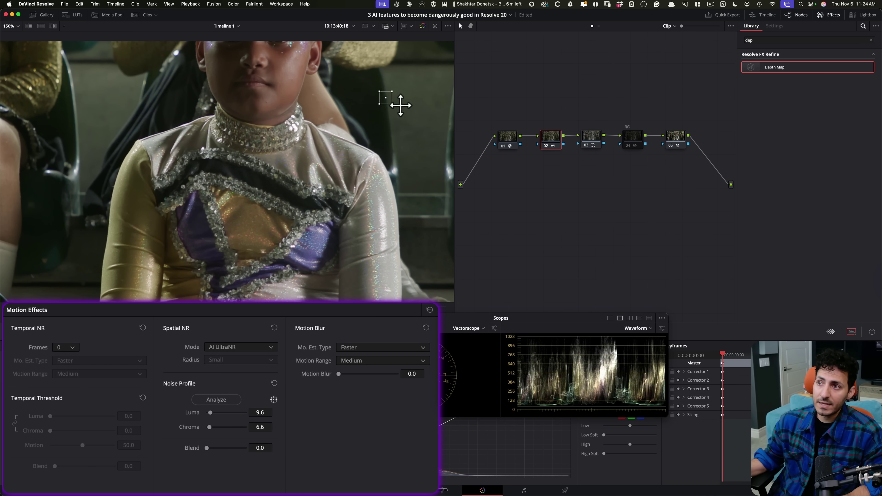
left_click_drag(374, 124, 91, 230)
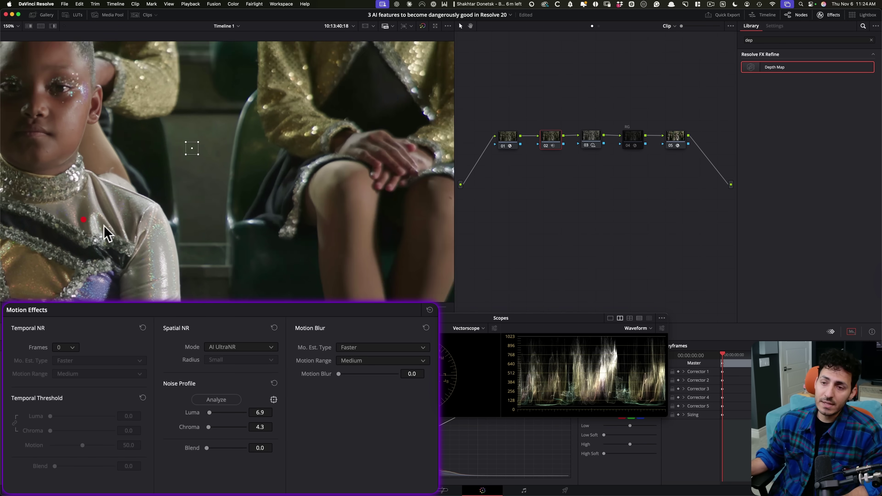
scroll(90, 230, "up", 4)
left_click_drag(245, 235, 404, 239)
scroll(403, 238, "up", 1)
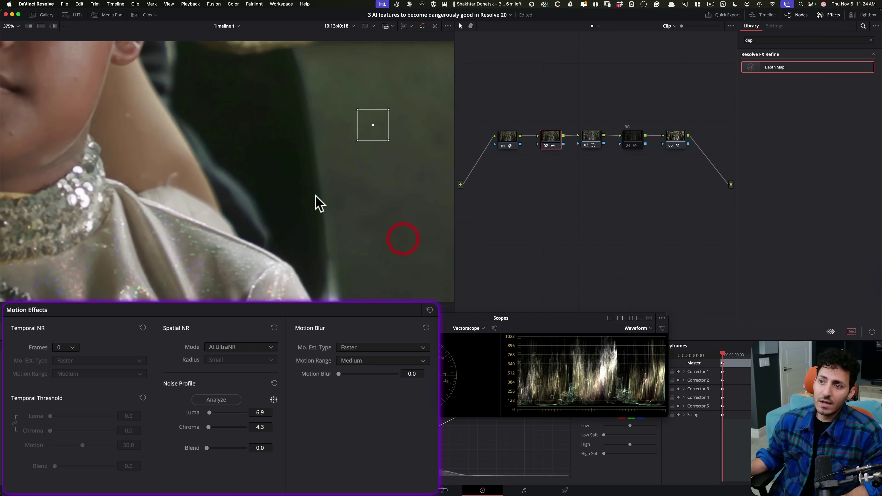
left_click_drag(302, 184, 260, 173)
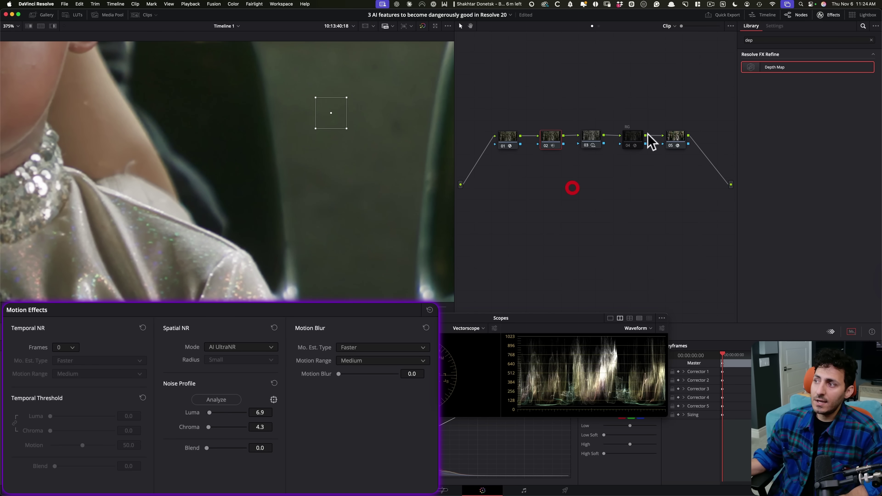
Step: Enable the RG node and inspect its film look over the denoised skin, sleeves and background
left_click(632, 142)
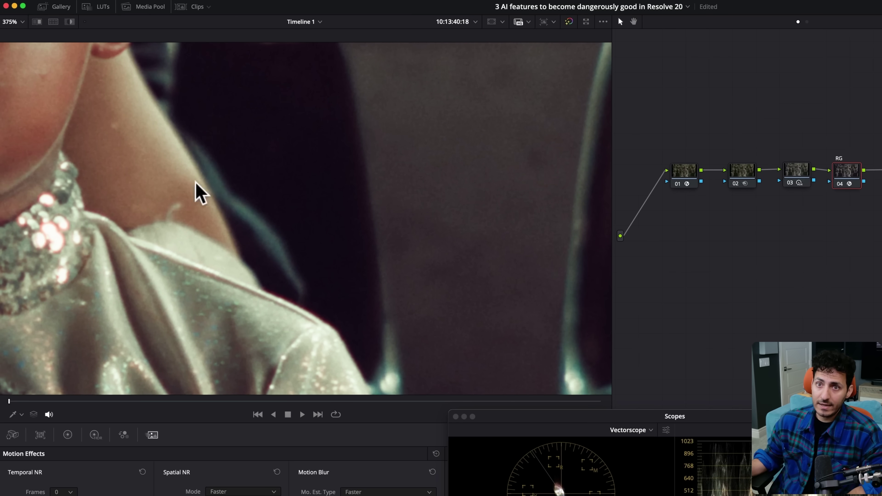
left_click_drag(191, 181, 408, 319)
left_click_drag(318, 203, 528, 171)
left_click_drag(389, 203, 662, 239)
left_click_drag(599, 234, 384, 175)
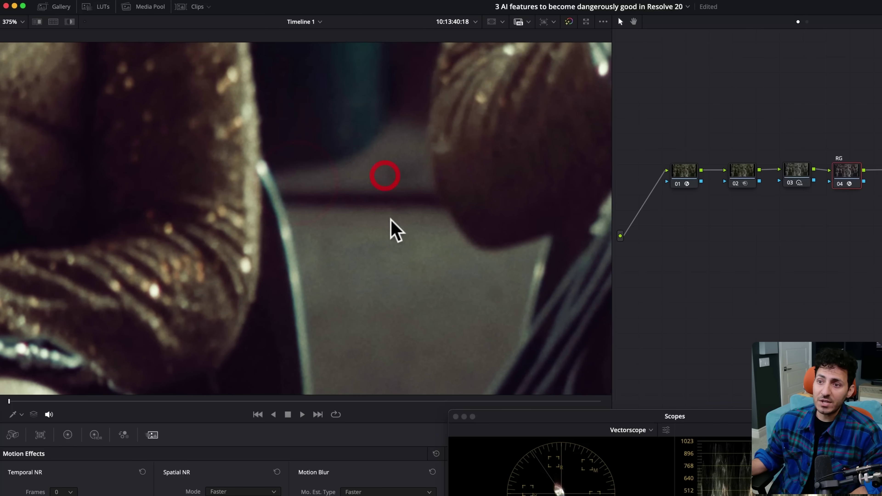
Step: Compare the wall between the gold sleeves at 375% zoom with the RG node disabled and enabled several times
left_click_drag(390, 226, 392, 199)
left_click_drag(363, 243, 367, 244)
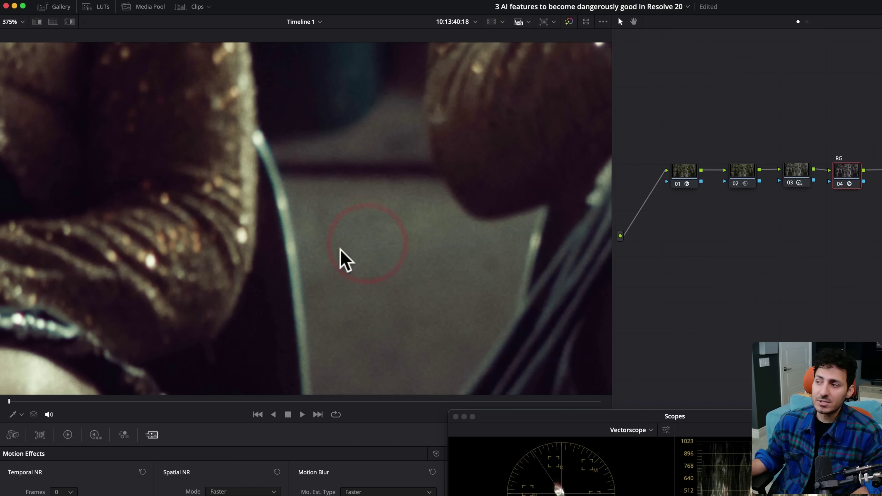
key("super+d")
key("super+d")
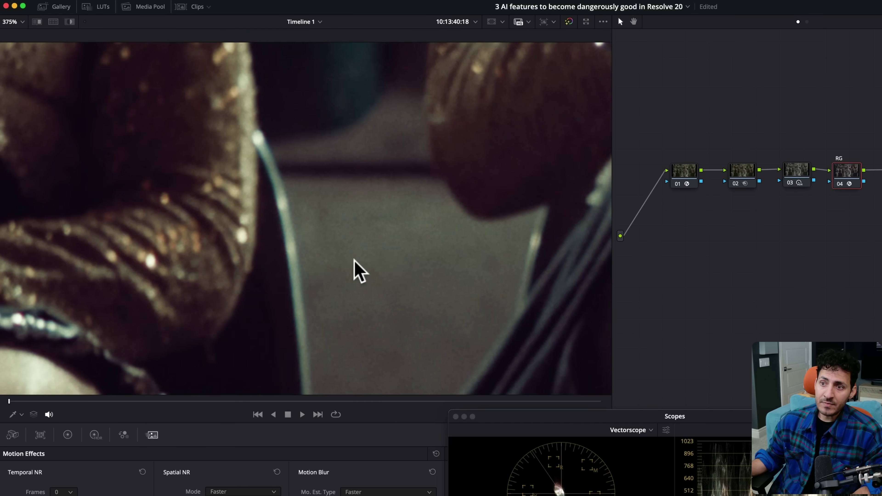
left_click_drag(380, 260, 437, 270)
key("super+d")
key("super+d")
key("super+d")
key("super+d")
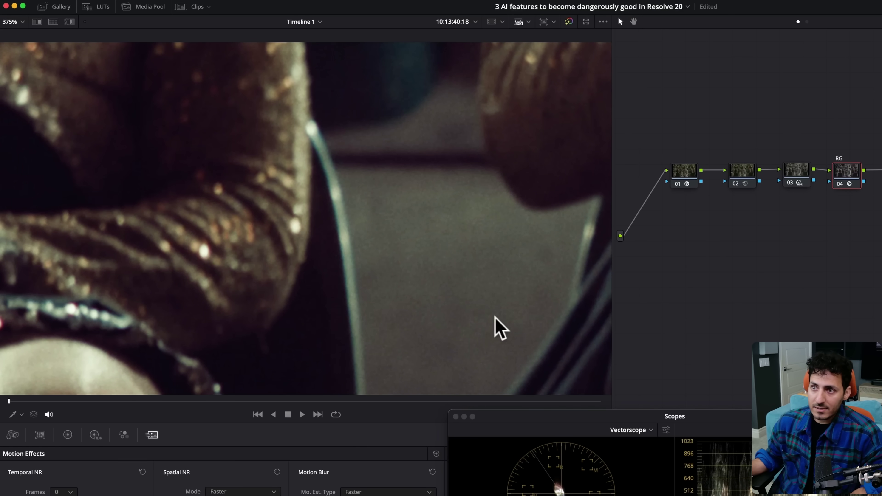
left_click_drag(501, 315, 481, 313)
key("super+d")
key("super+d")
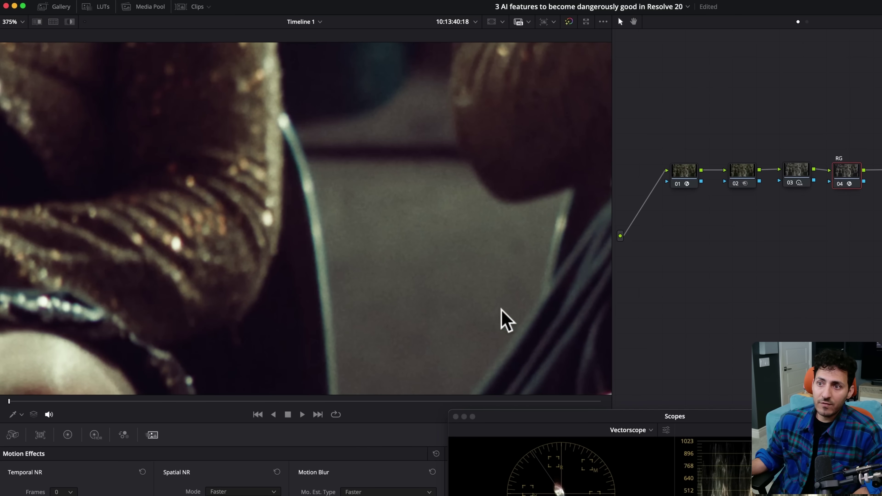
key("super+d")
key("super+d")
key("super+d")
key("super+d")
Step: Inspect the gold shoulders, sleeves and seat edges up close and compare them with the RG node disabled and enabled
left_click_drag(301, 179, 396, 392)
left_click_drag(318, 135, 406, 346)
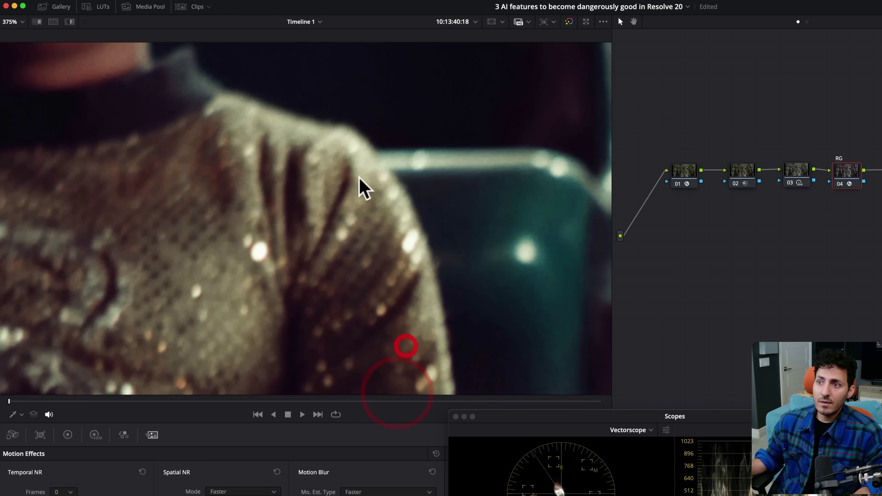
left_click_drag(362, 179, 368, 296)
left_click_drag(342, 240, 119, 289)
left_click_drag(315, 201, 180, 280)
left_click_drag(356, 273, 293, 218)
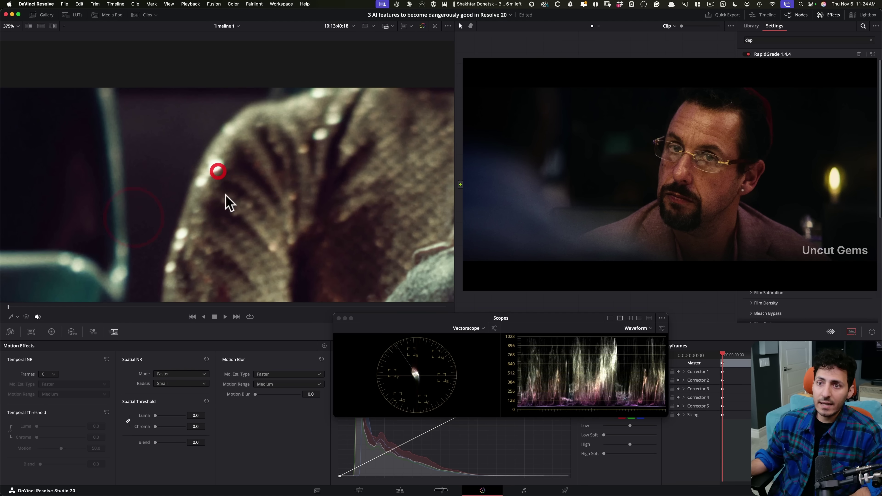
left_click_drag(196, 212, 278, 244)
key("super+d")
key("super+d")
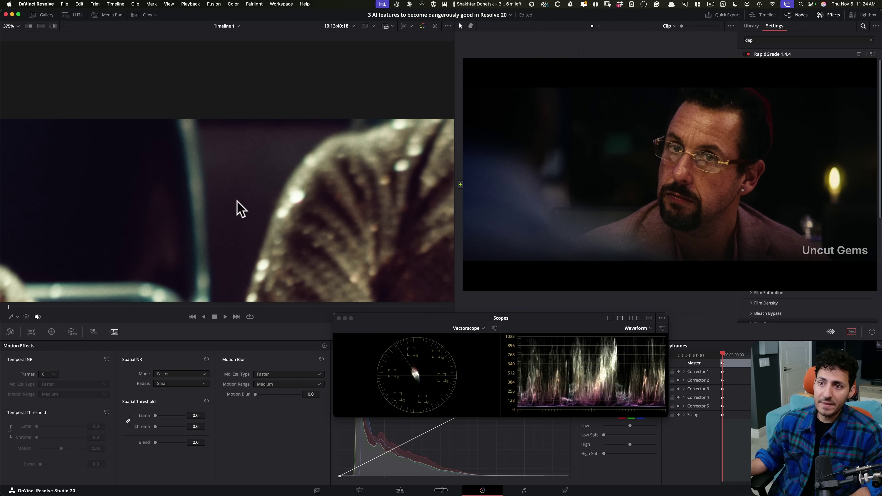
left_click_drag(190, 158, 283, 207)
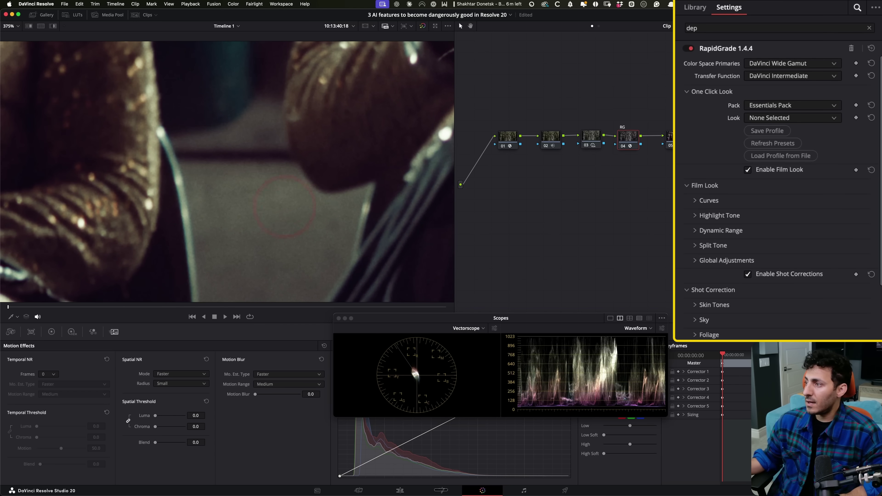
Step: Compare the close-up with RapidGrade's 35 mm Film Grain disabled and re-enabled, and select node 02 in the whole-frame view
scroll(798, 139, "down", 6)
left_click(711, 189)
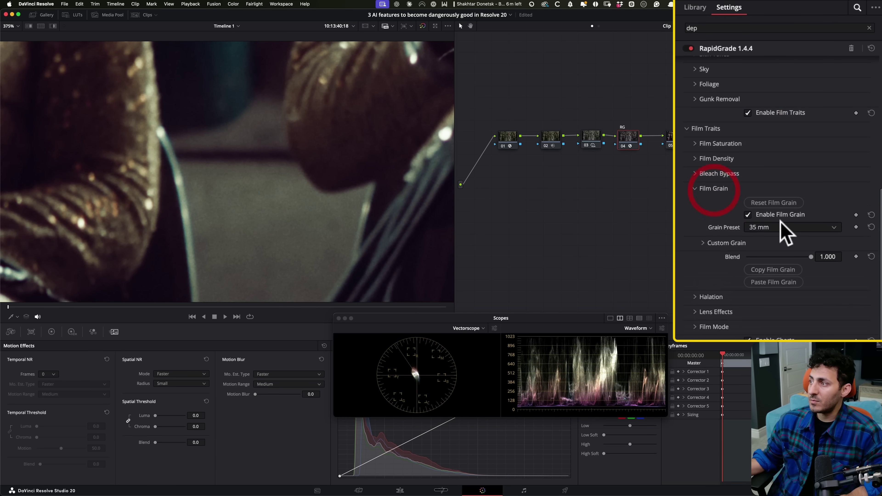
left_click(759, 214)
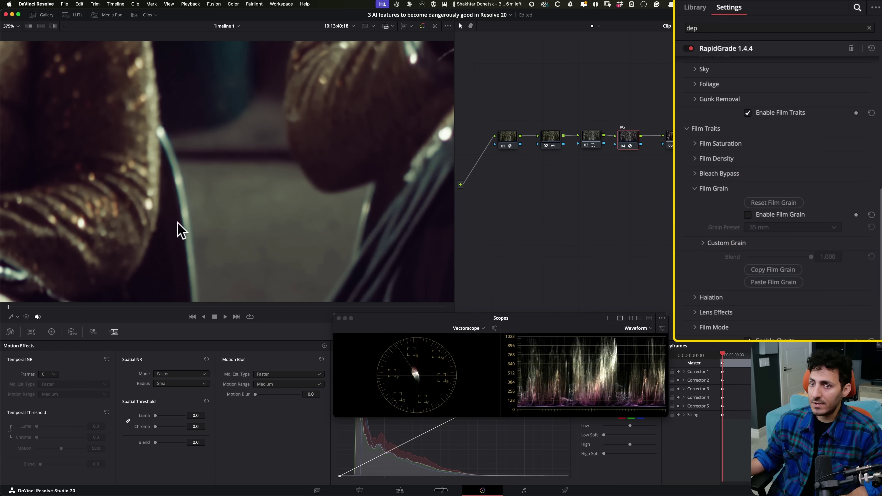
left_click_drag(254, 207, 274, 204)
left_click(769, 213)
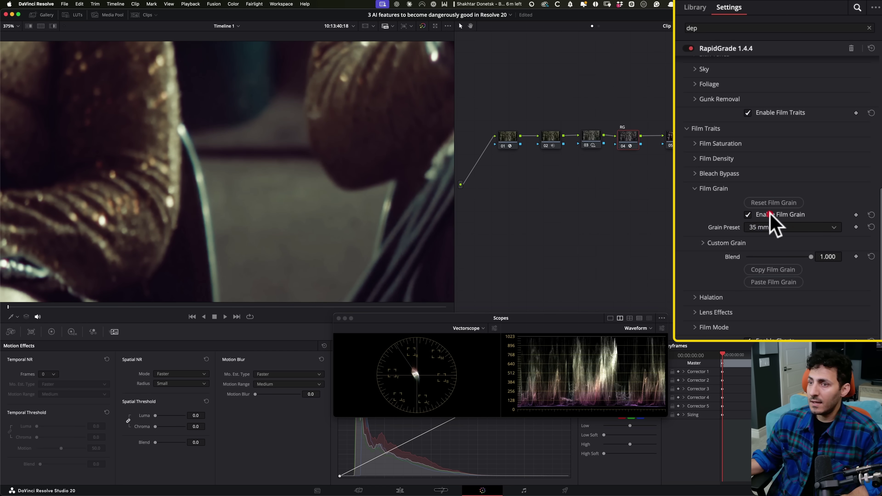
scroll(282, 207, "down", 6)
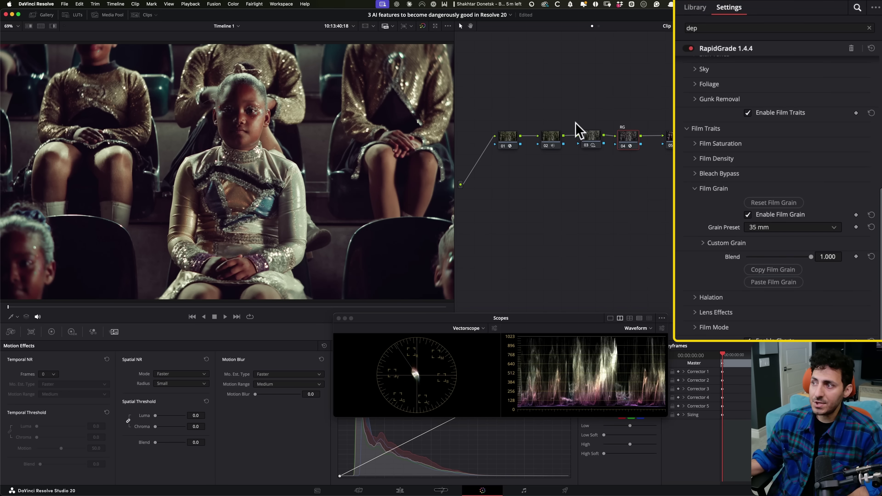
left_click(556, 140)
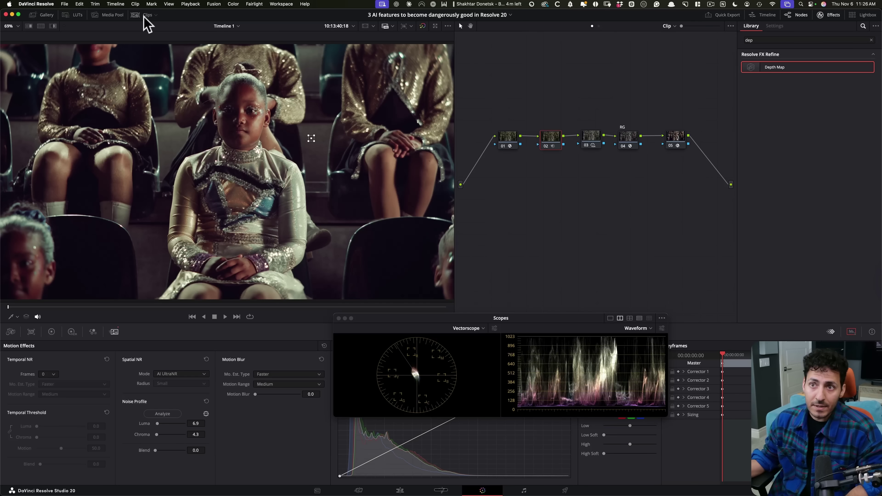
Step: Show the timeline's clip thumbnails and compare the seaside clip with its AI Depth Map node 03 disabled and enabled
left_click(143, 15)
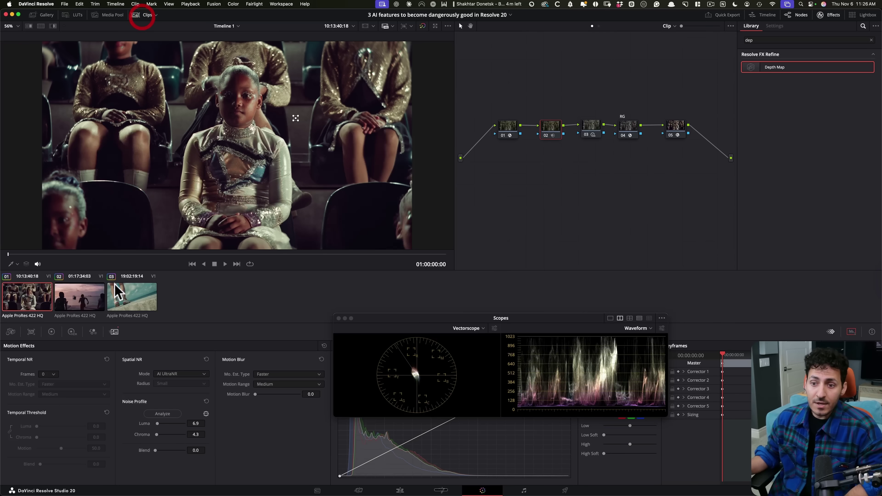
left_click(605, 123)
key("super+d")
key("super+d")
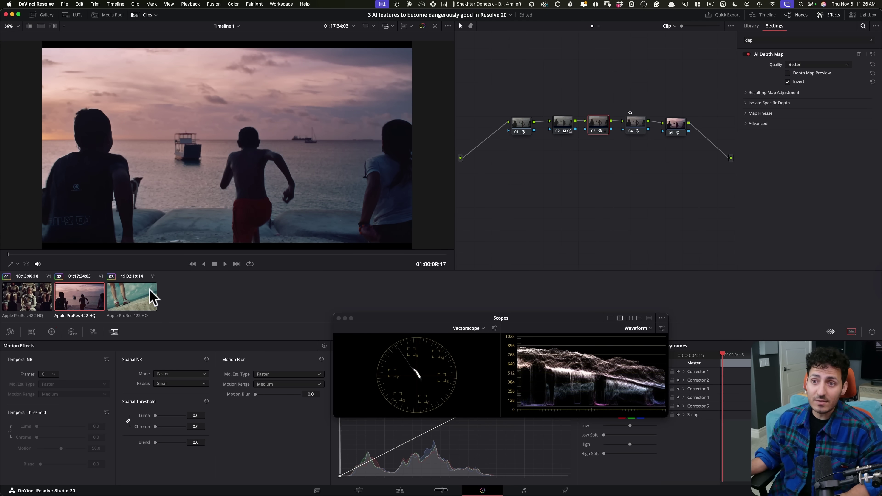
Step: Review a frame midway through the shoe clip and the seaside clip, and return to the cheerleader clip with the clip thumbnails hidden
left_click(137, 294)
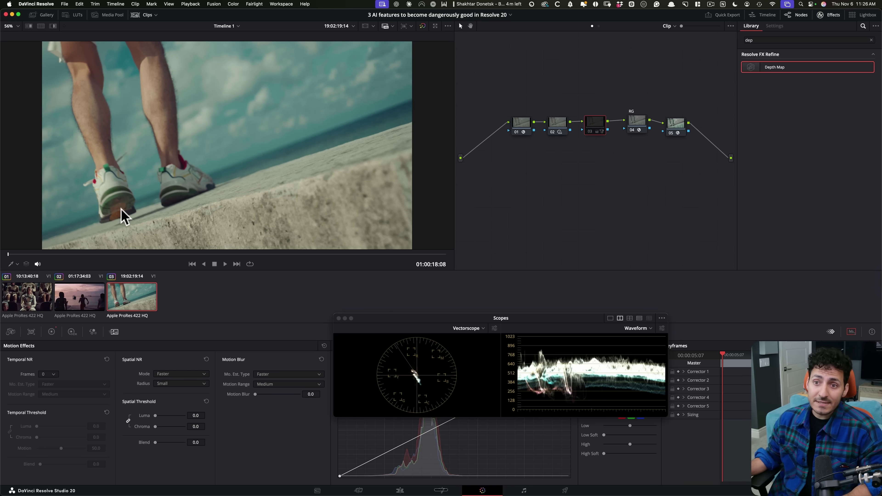
left_click(210, 255)
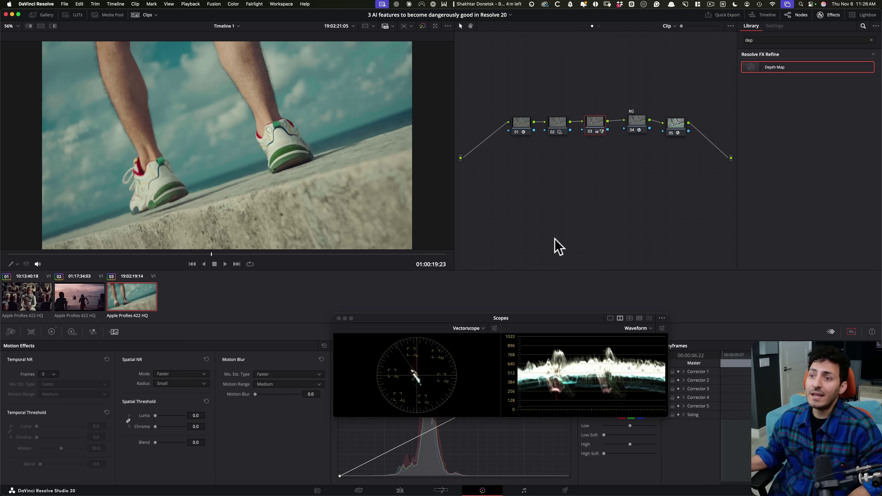
left_click(71, 308)
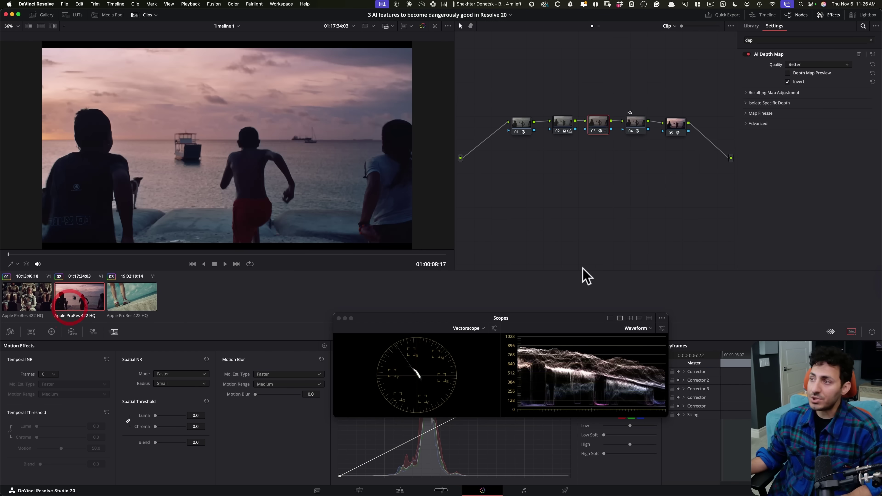
left_click(29, 299)
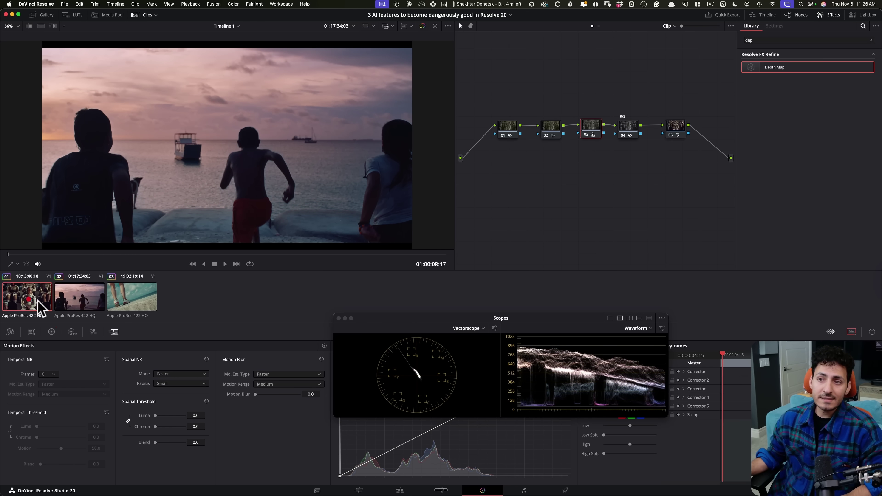
left_click_drag(130, 15, 130, 15)
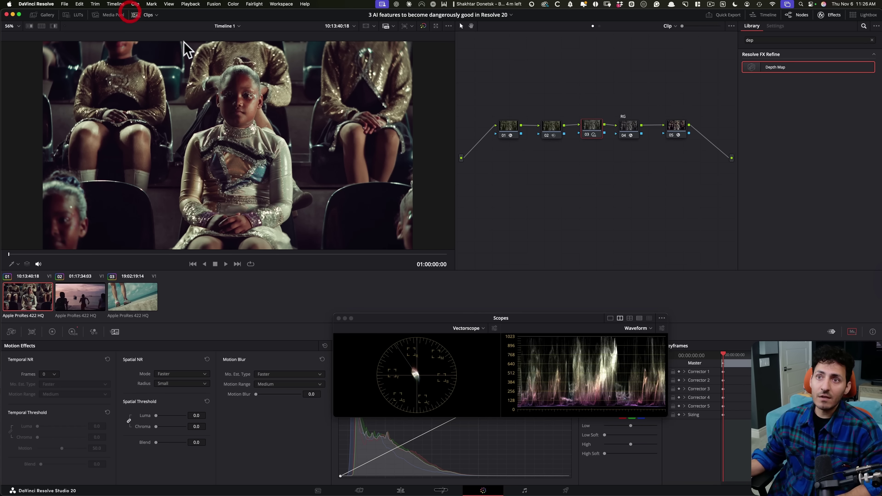